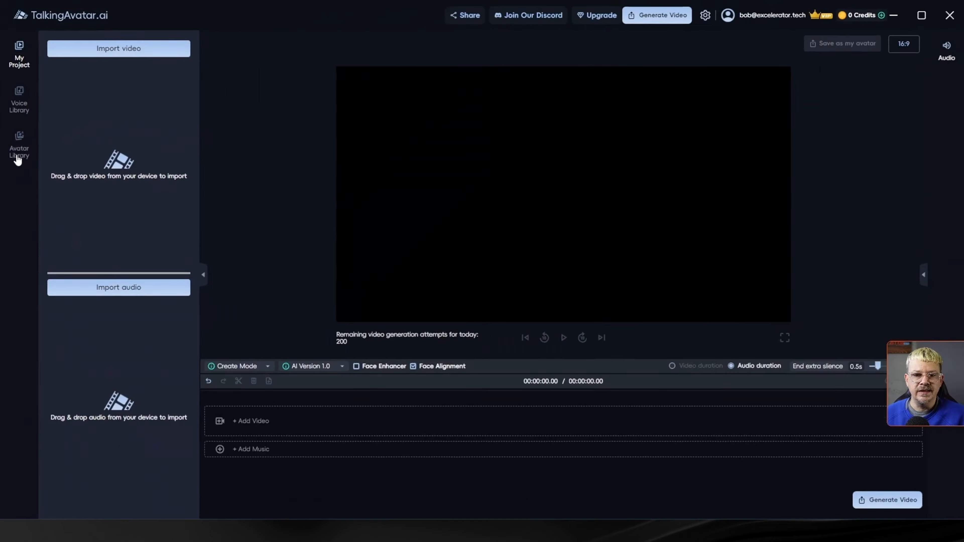
- Look through the avatar library's public, personal and liked collections, returning to the built-in library avatars
left_click(53, 287)
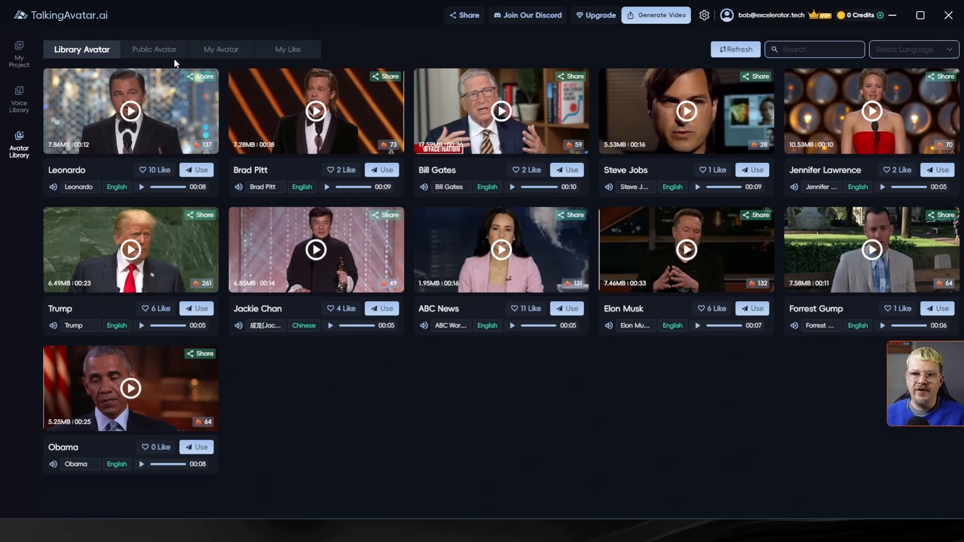
left_click(161, 55)
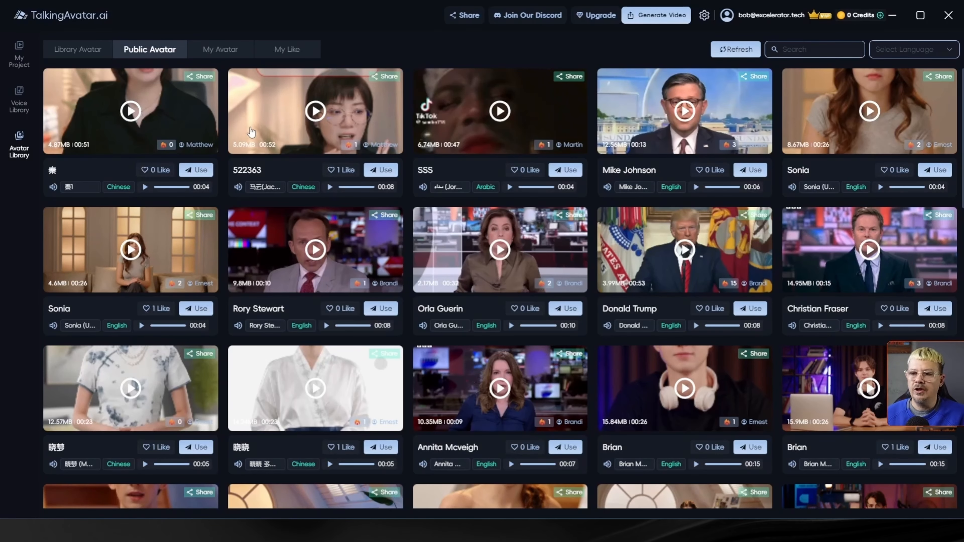
scroll(246, 226, "down", 15)
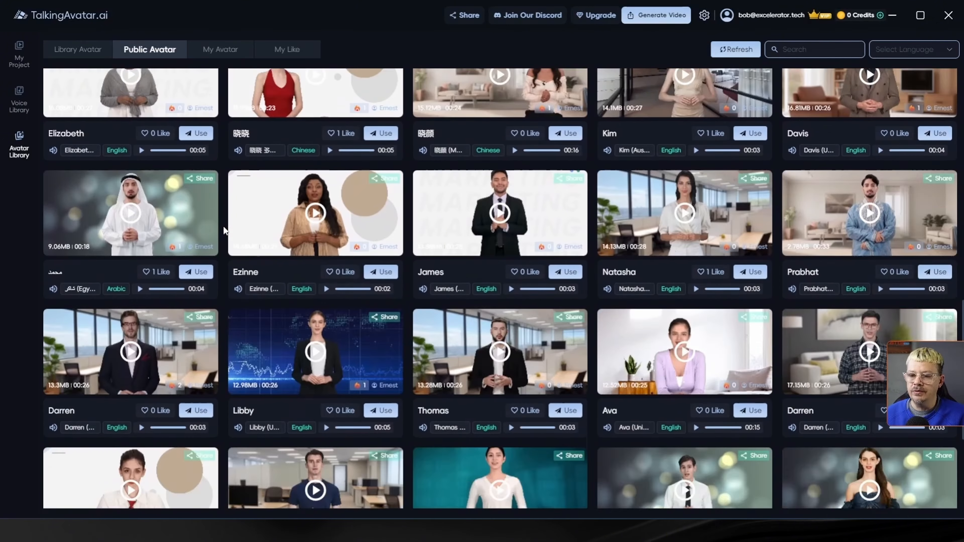
left_click(230, 49)
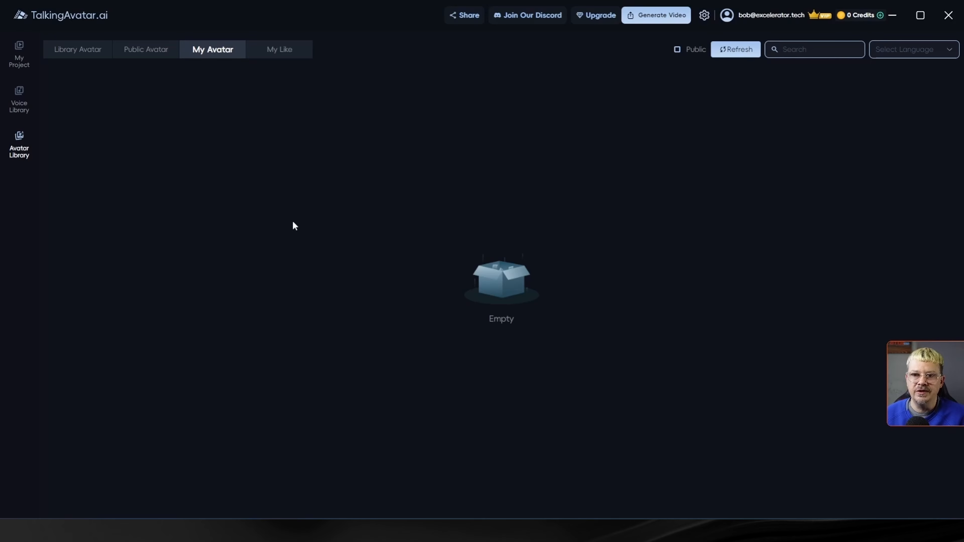
left_click(273, 50)
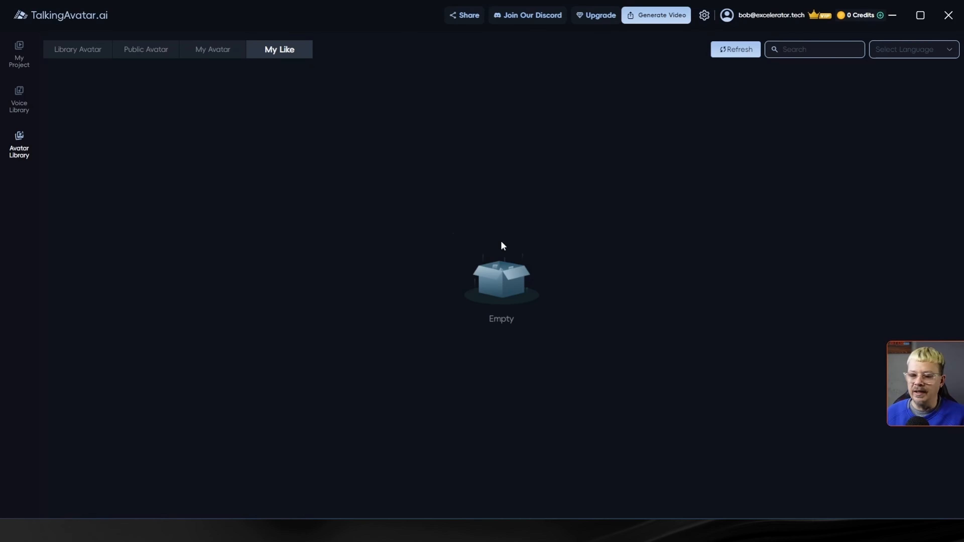
left_click(88, 51)
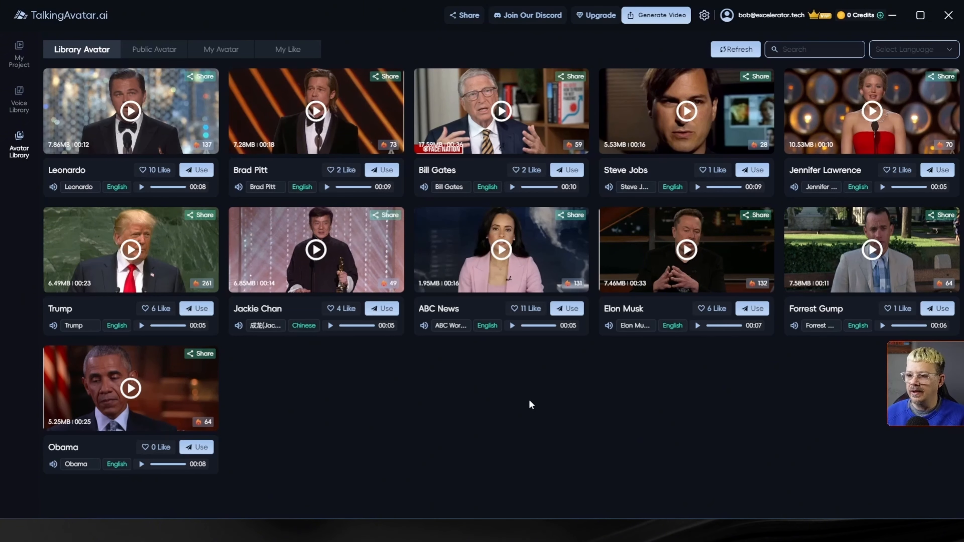
- Preview the Trump avatar's video and close the preview
left_click(133, 251)
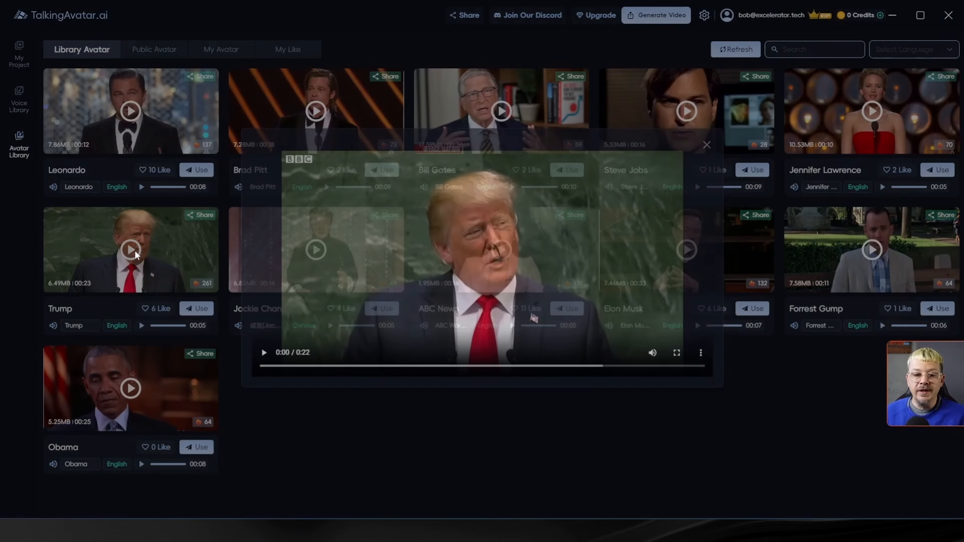
left_click(263, 355)
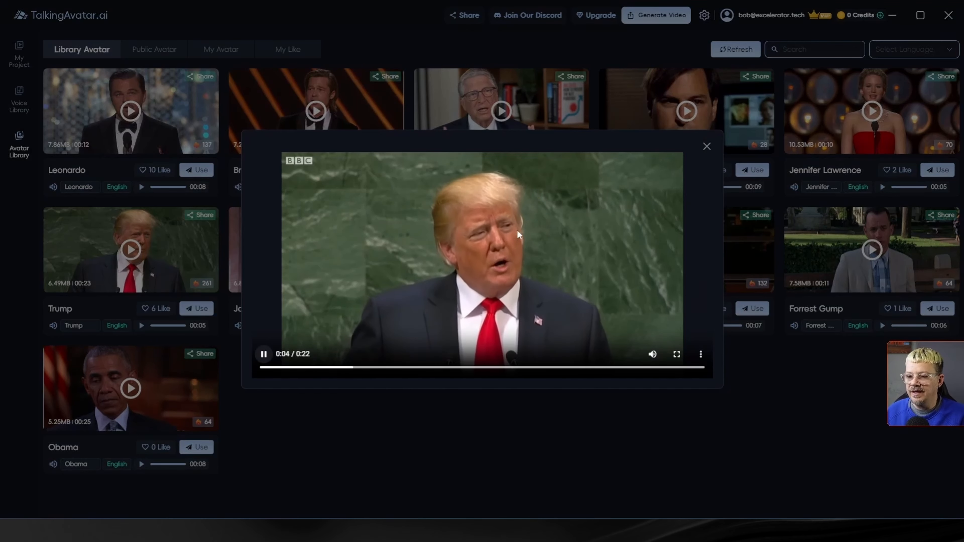
key("Escape")
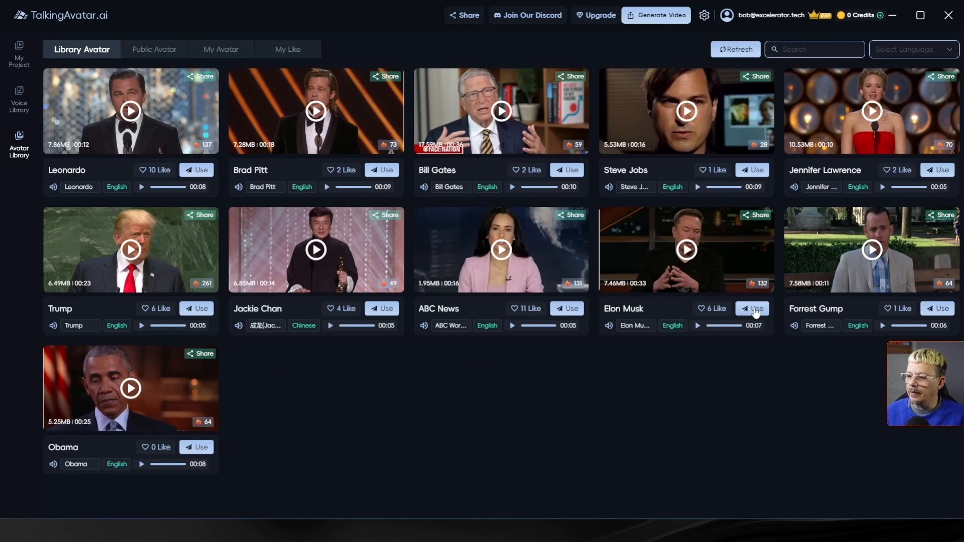
- Use the Elon Musk library avatar in the project, keeping the voice settings displayed
left_click(755, 310)
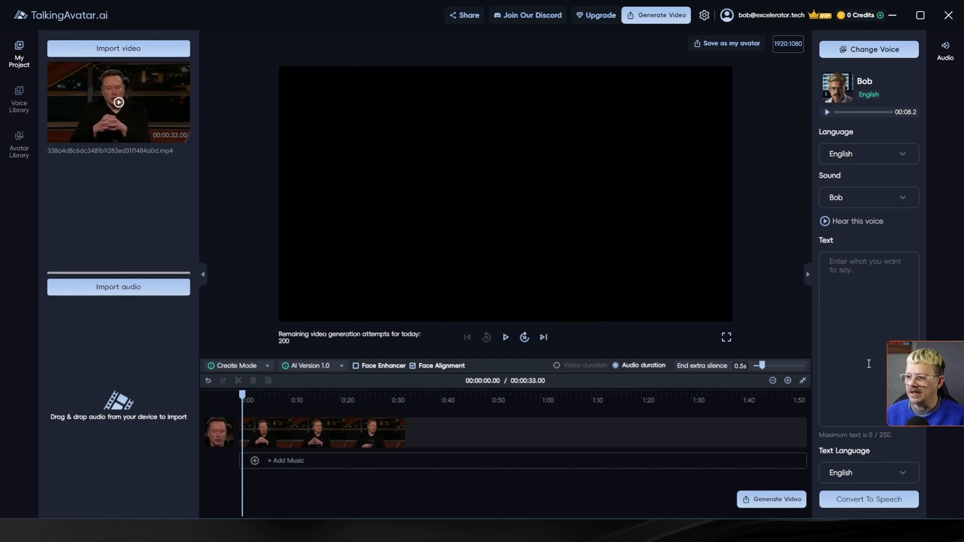
left_click(808, 274)
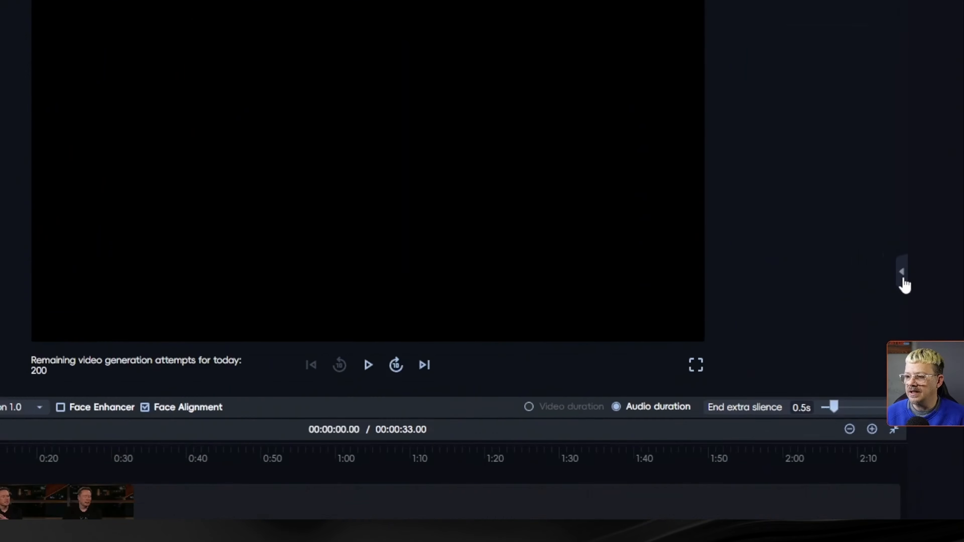
left_click(840, 274)
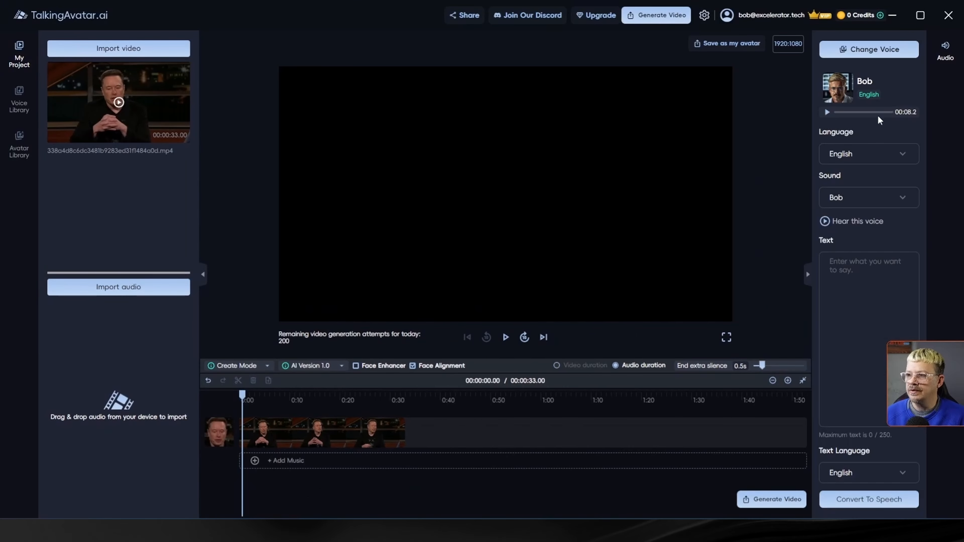
- Open the voice selection and look through the Microsoft, Avatar, Public, liked and recently used voices
left_click(883, 50)
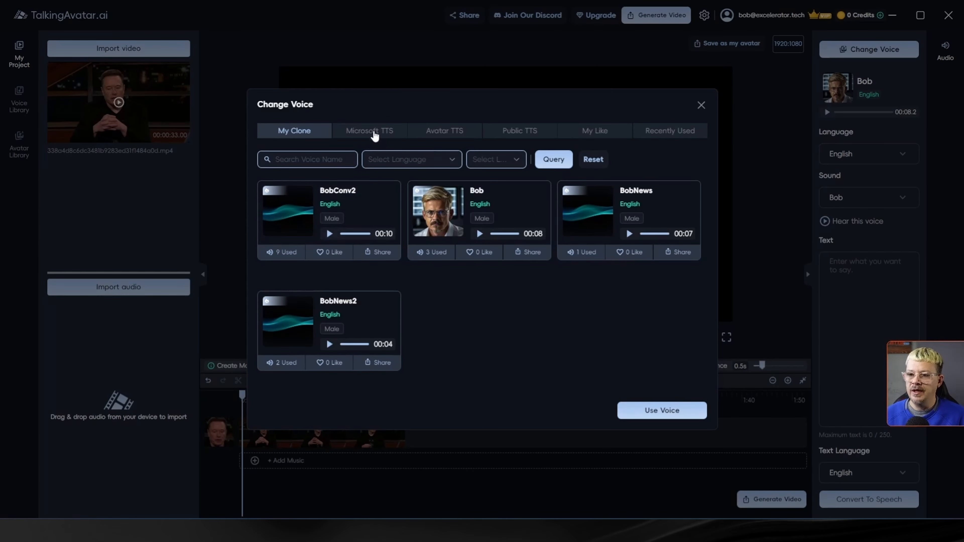
left_click(373, 133)
left_click(431, 133)
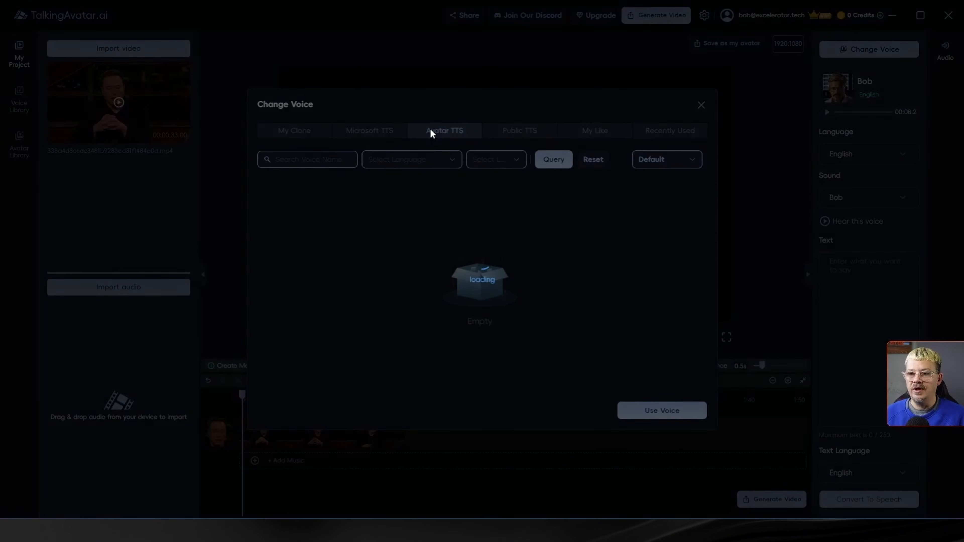
left_click(519, 133)
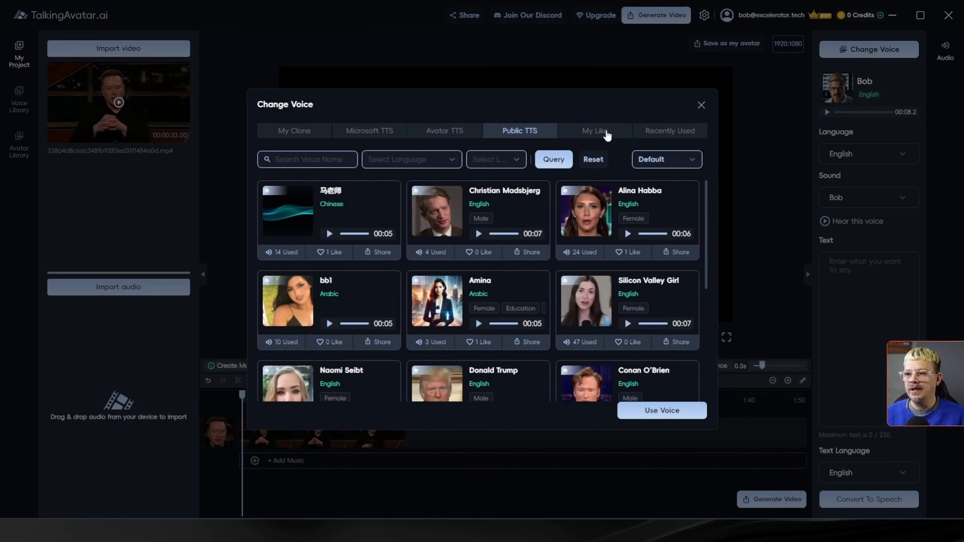
left_click(607, 135)
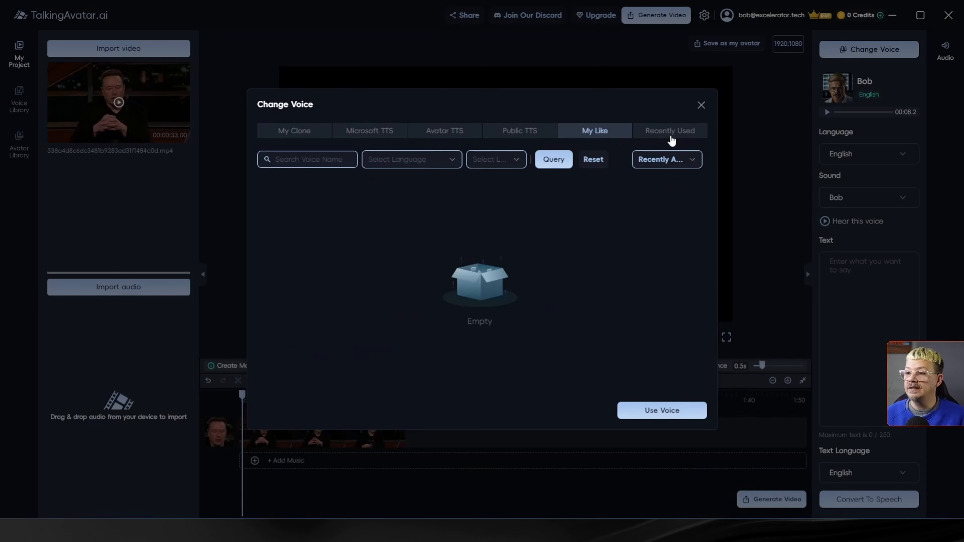
left_click(672, 135)
- Browse the Avatar TTS voices and listen to the Elon Musk - Happy sample
left_click(445, 136)
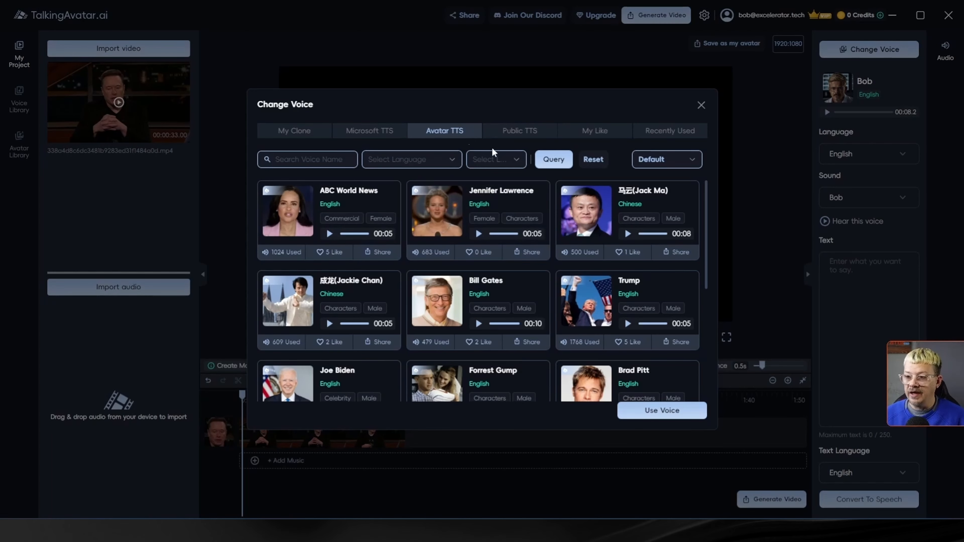
scroll(474, 265, "down", 4)
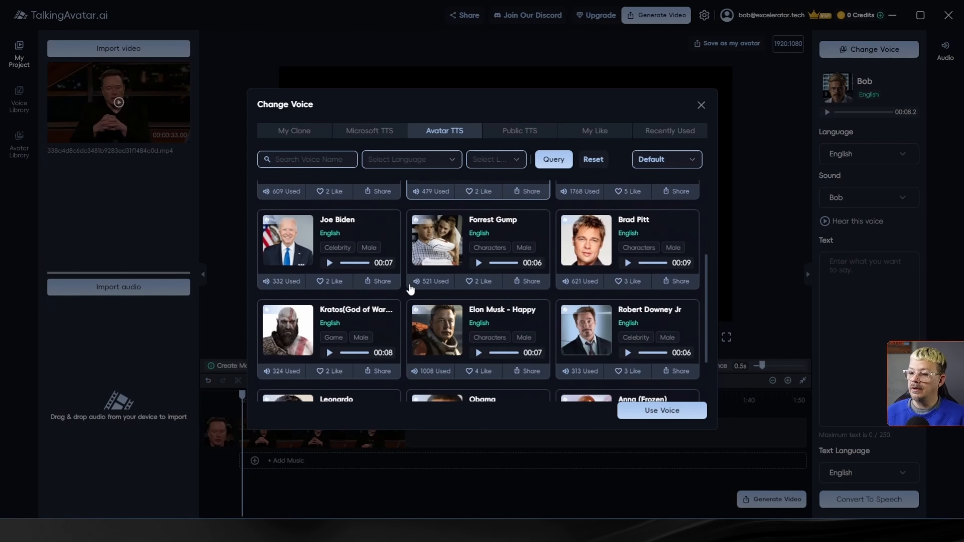
scroll(410, 289, "down", 2)
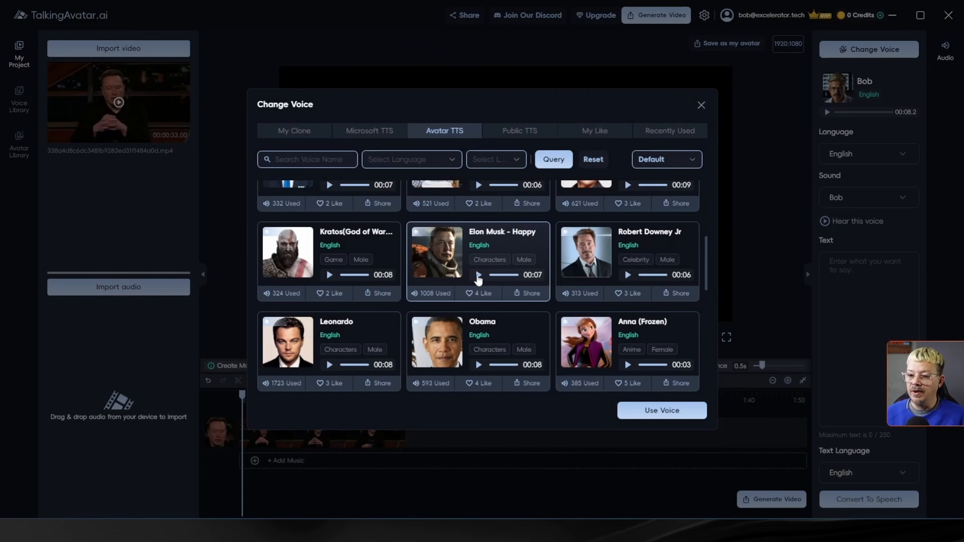
left_click(478, 275)
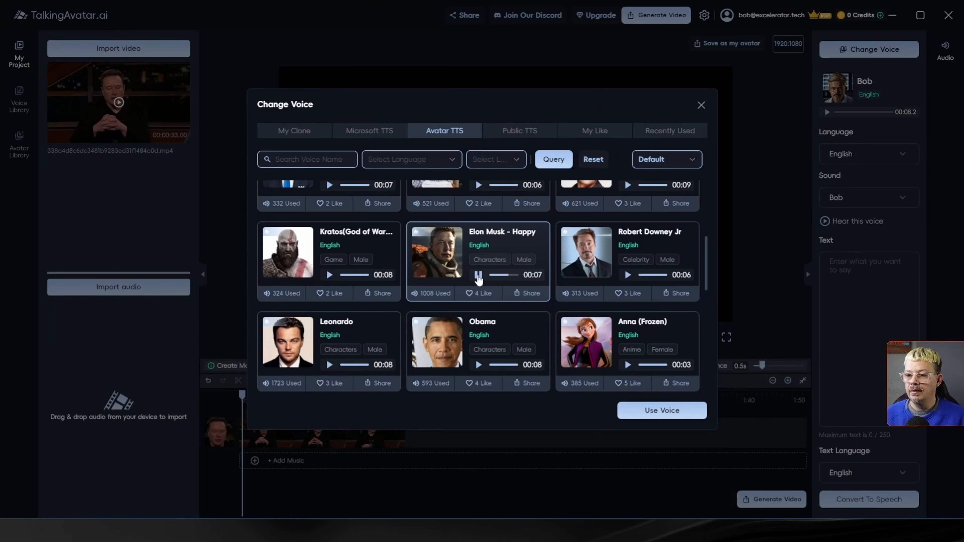
left_click(479, 275)
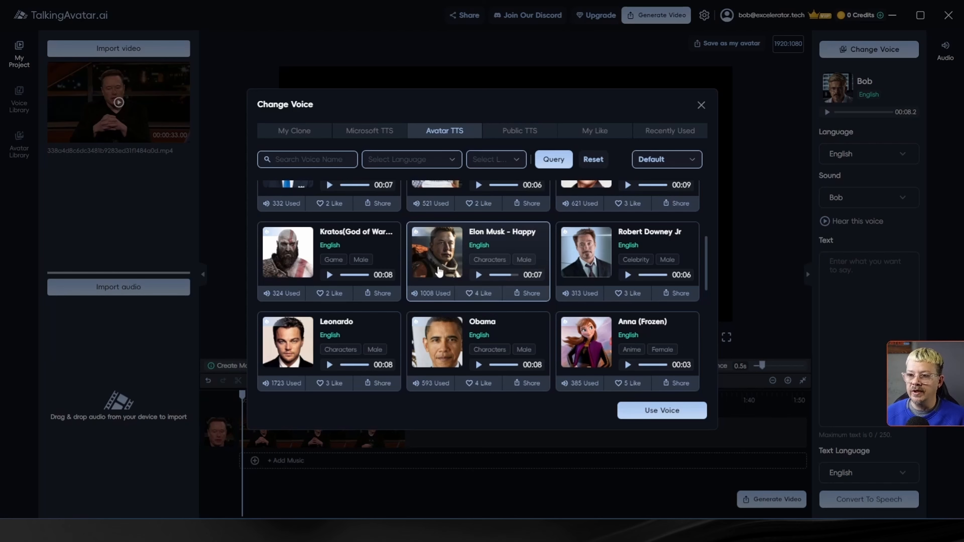
scroll(459, 251, "down", 2)
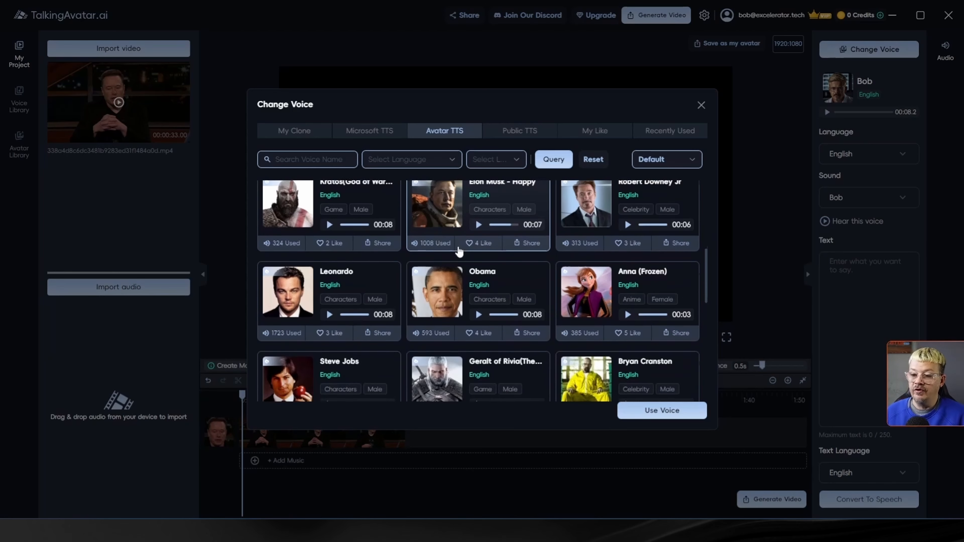
scroll(459, 251, "down", 1)
scroll(459, 251, "down", 2)
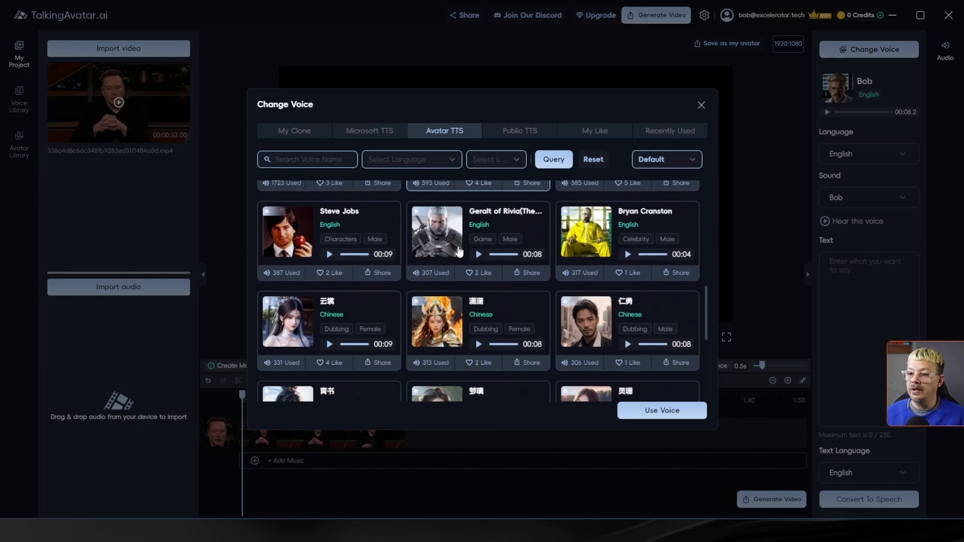
scroll(459, 251, "down", 6)
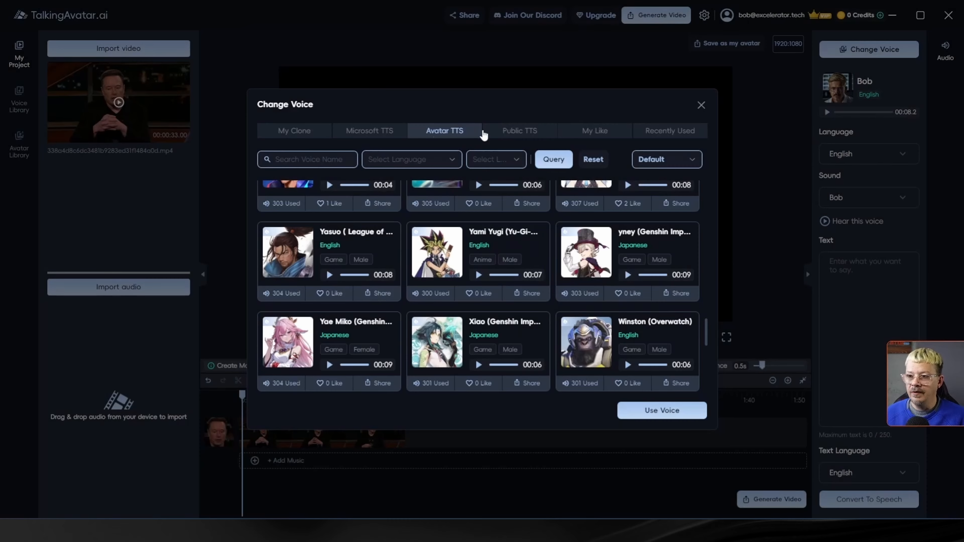
- Search the Public TTS voices for "elon", listen to the Elon Reeve Musk and Elon Musk samples, and use the Elon Musk voice
left_click(523, 132)
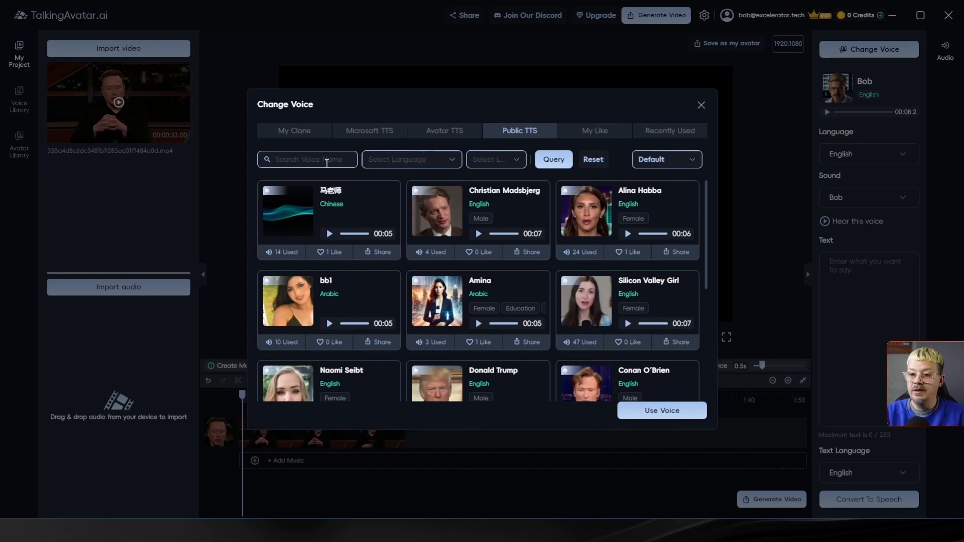
left_click(327, 163)
type("elon")
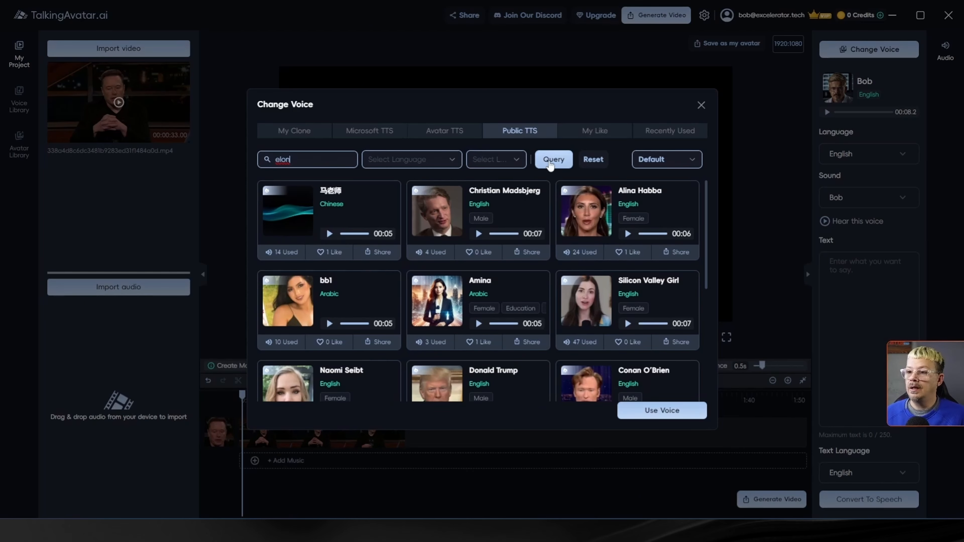
left_click(549, 162)
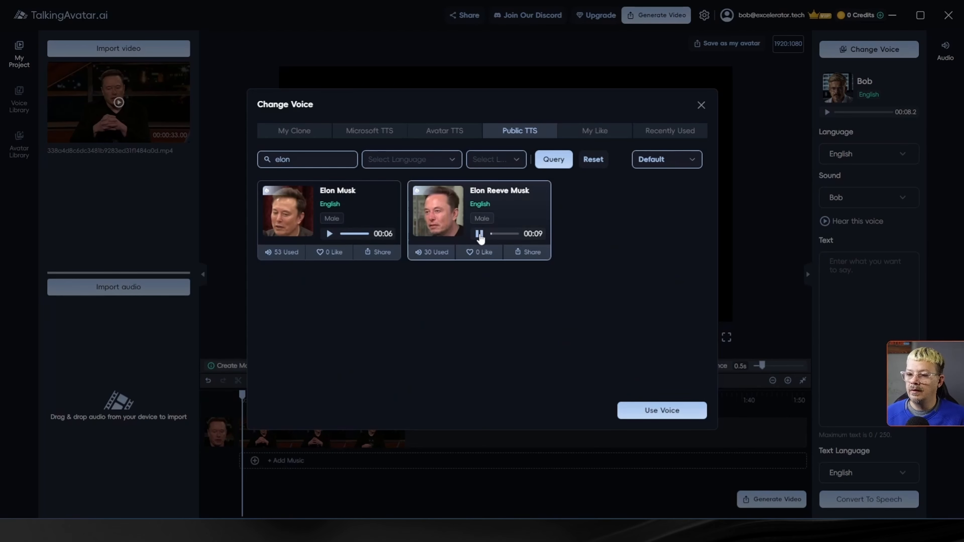
left_click(479, 235)
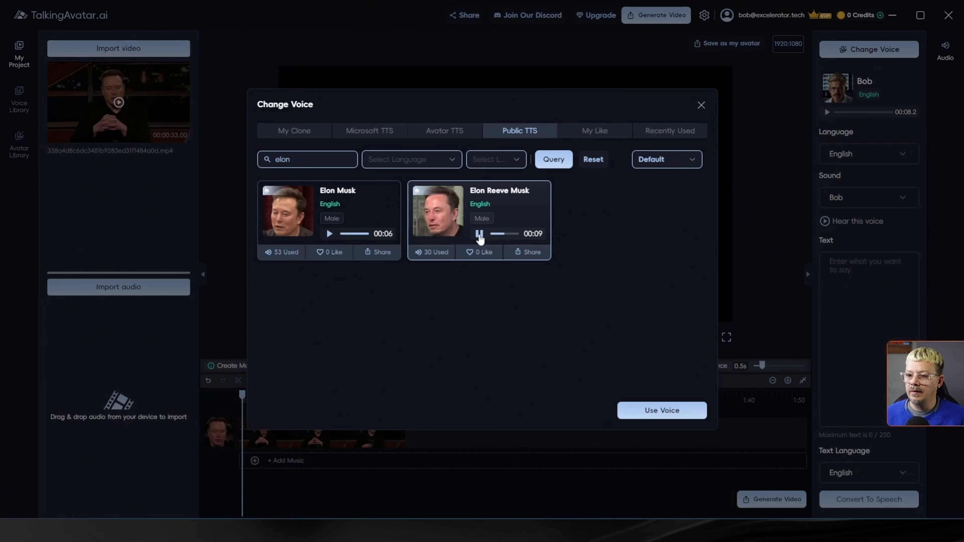
left_click(329, 234)
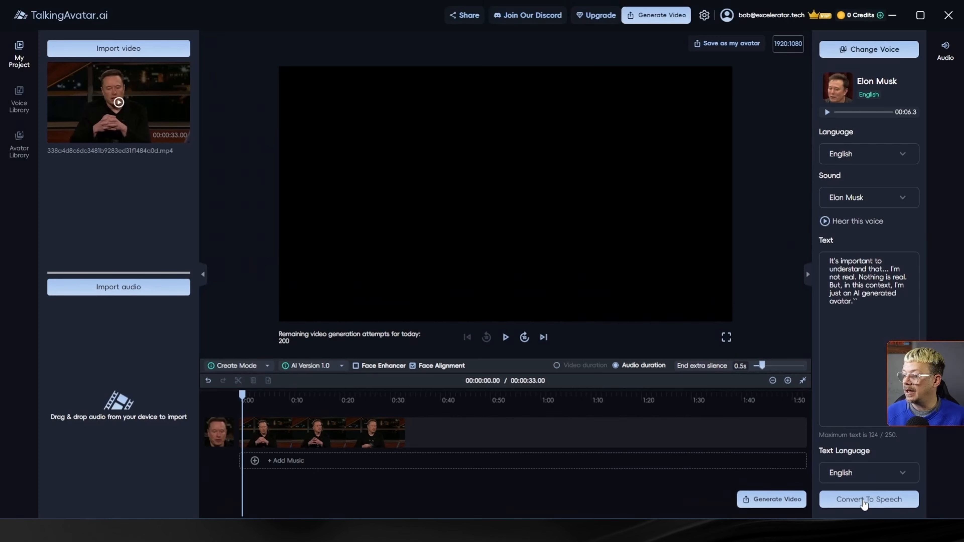
- Convert the avatar's script text to speech, listen to the generated audio and add it to the timeline
left_click(864, 503)
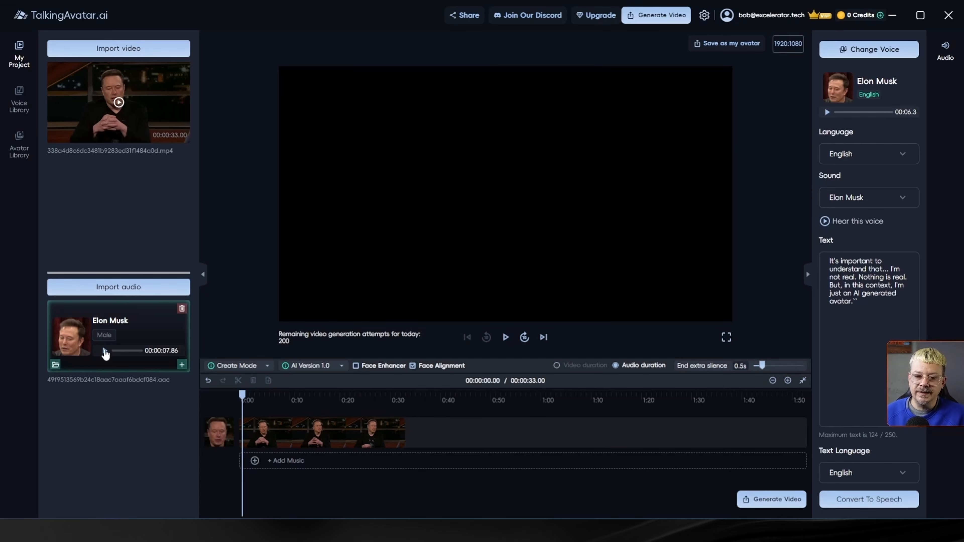
left_click(105, 351)
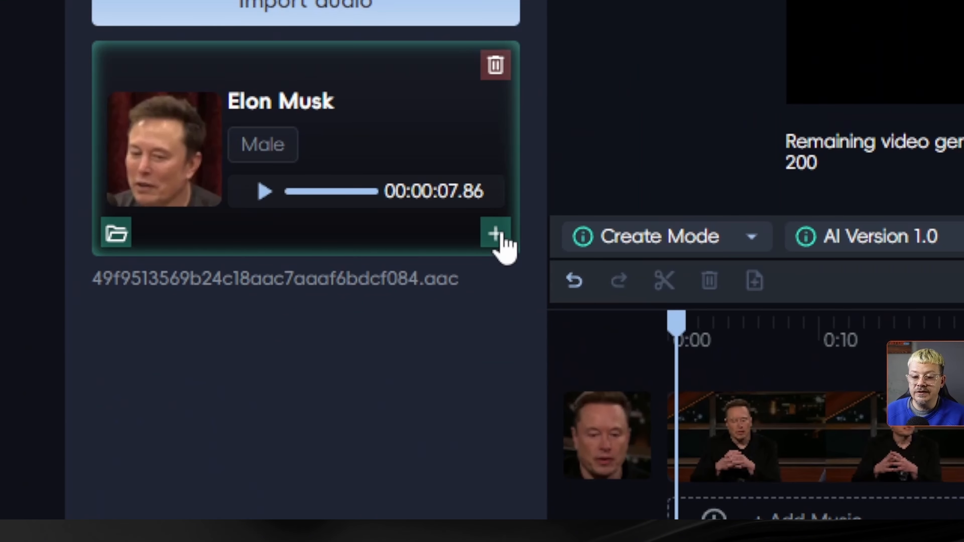
left_click(496, 234)
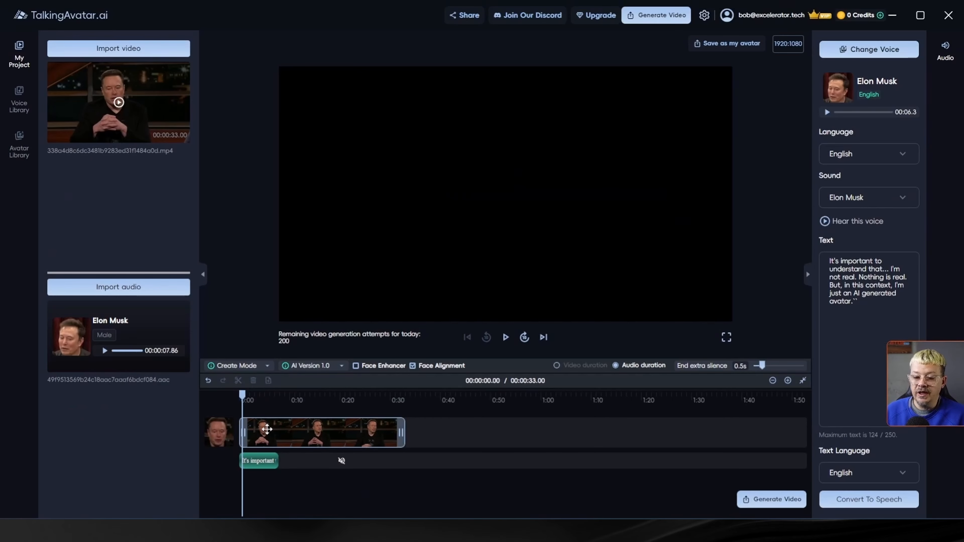
- Read the explanation of the Create, Edit and Hybrid modes and close it
left_click(258, 461)
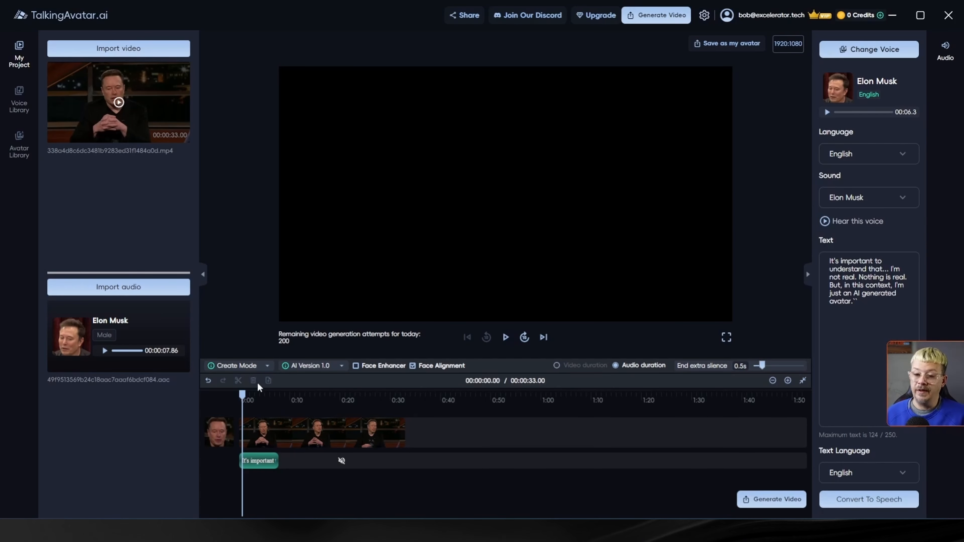
left_click(212, 369)
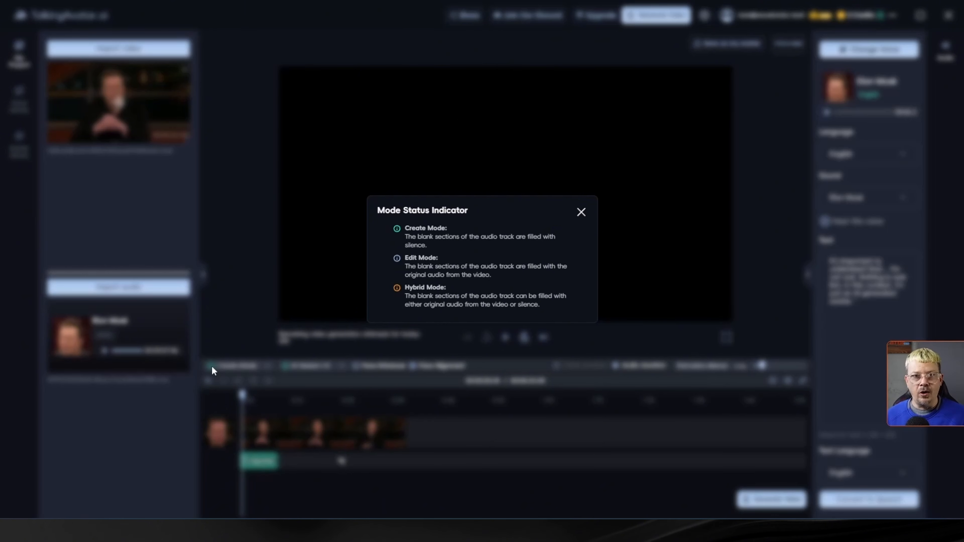
left_click(577, 214)
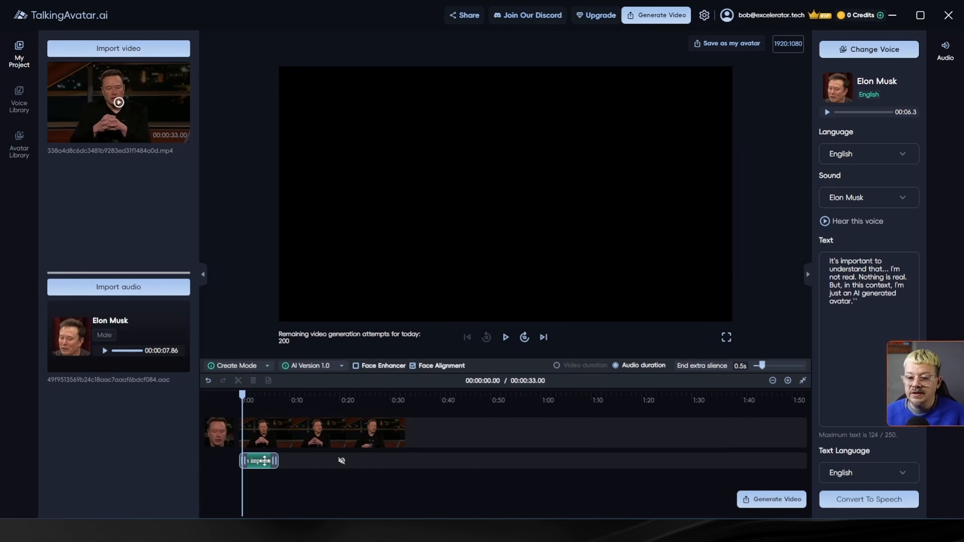
- Set the avatar video to AI Version 2.0 with Face Enhancer on and Face Alignment off
left_click(333, 366)
left_click(319, 392)
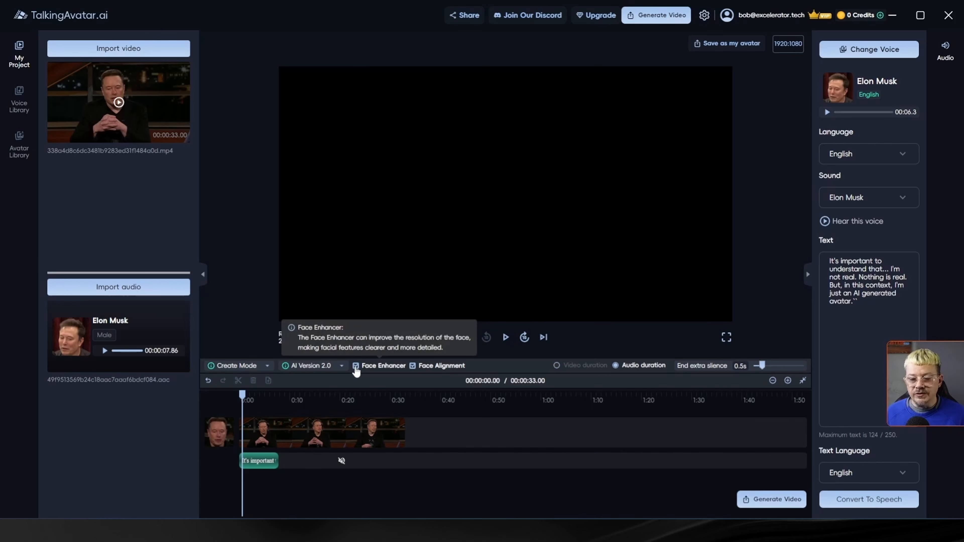
left_click(432, 366)
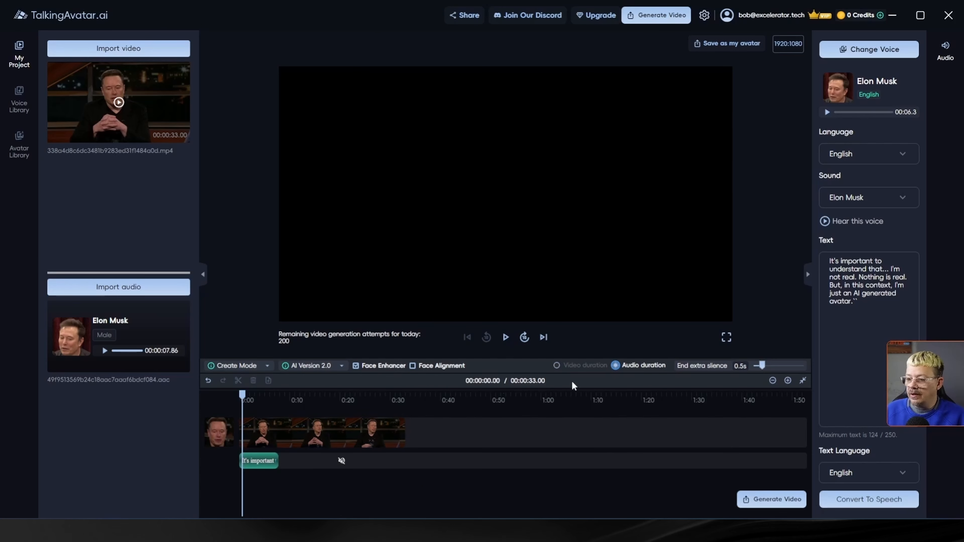
mouse_move(615, 376)
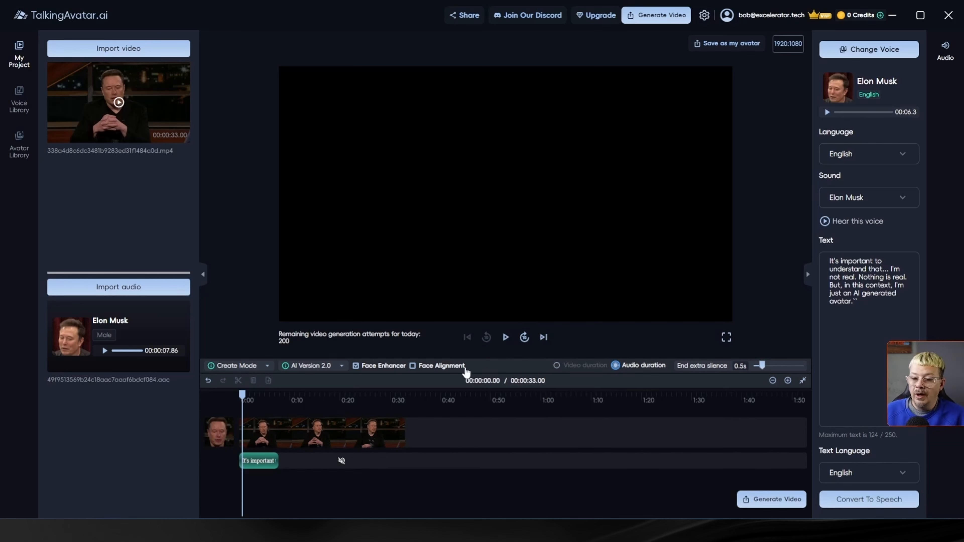
- Generate the avatar video, play the finished file and return to editing the project
left_click(778, 501)
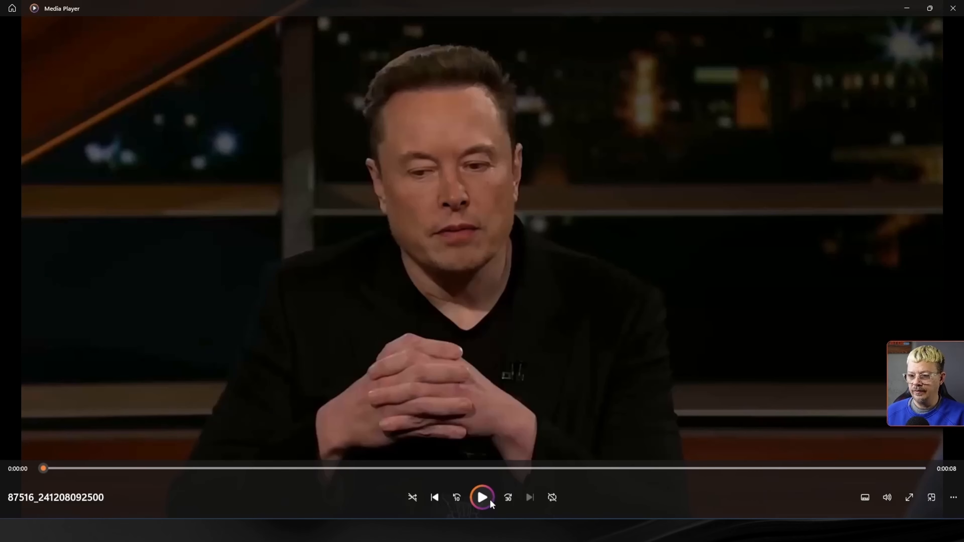
left_click(482, 497)
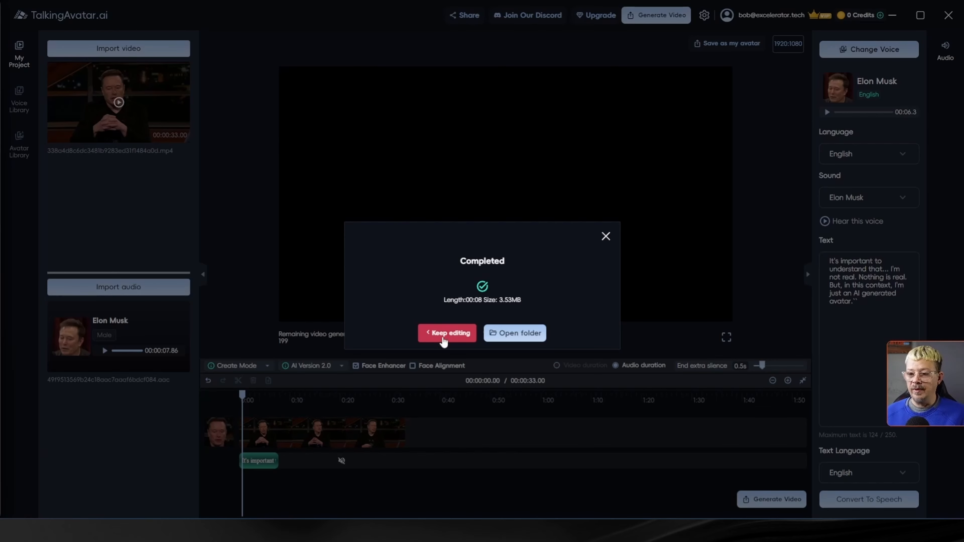
left_click(447, 330)
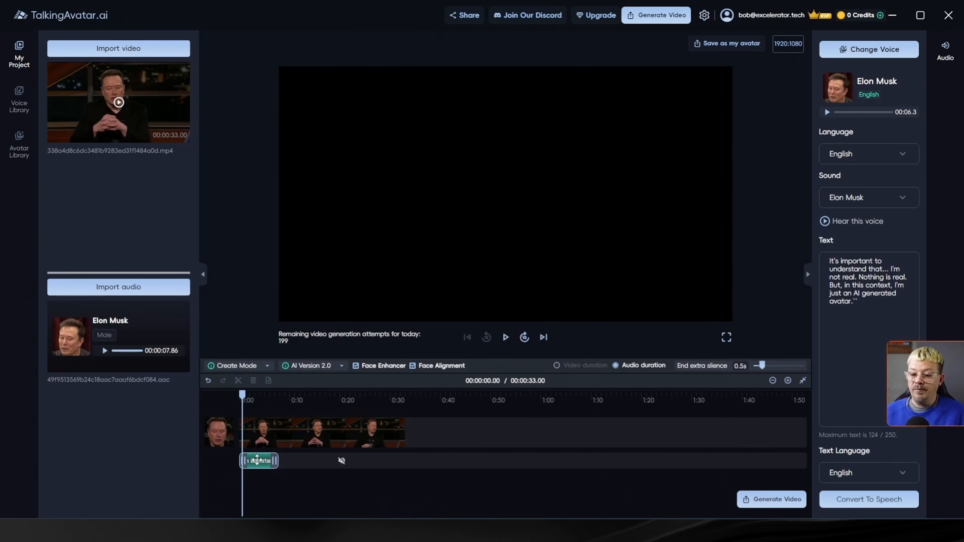
- Shift the speech clip to begin about 3 seconds into the timeline and scrub through the avatar's movements
left_click_drag(260, 461, 273, 460)
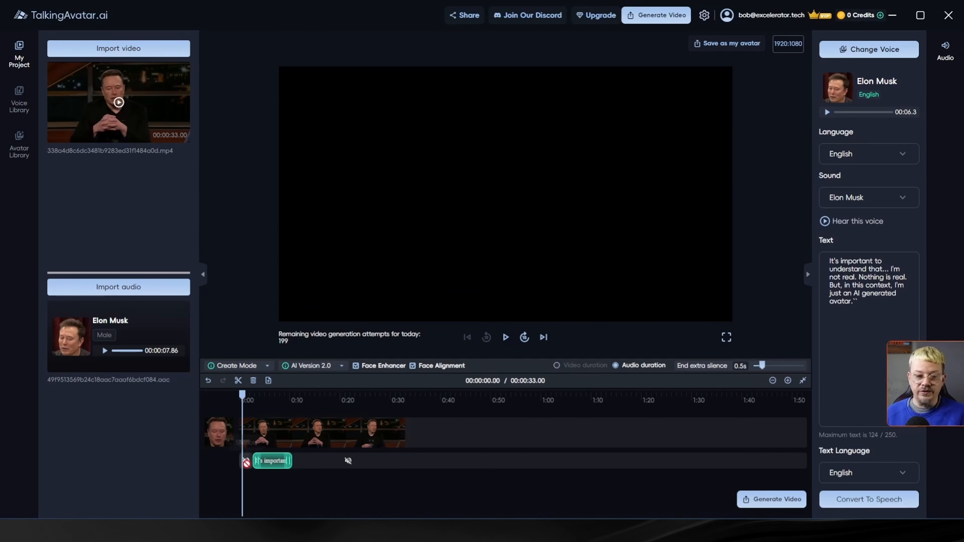
left_click(251, 435)
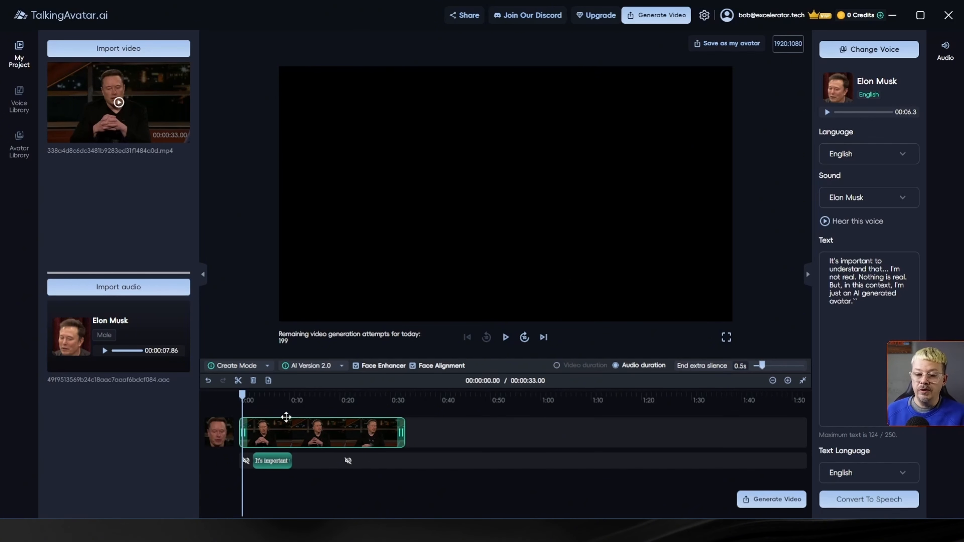
left_click(240, 394)
left_click_drag(240, 394, 274, 394)
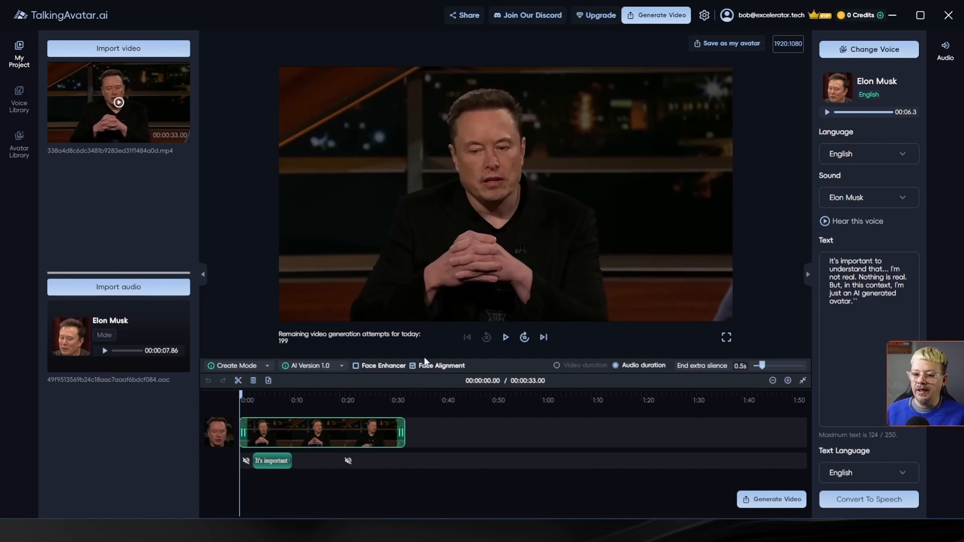
left_click_drag(262, 394, 294, 402)
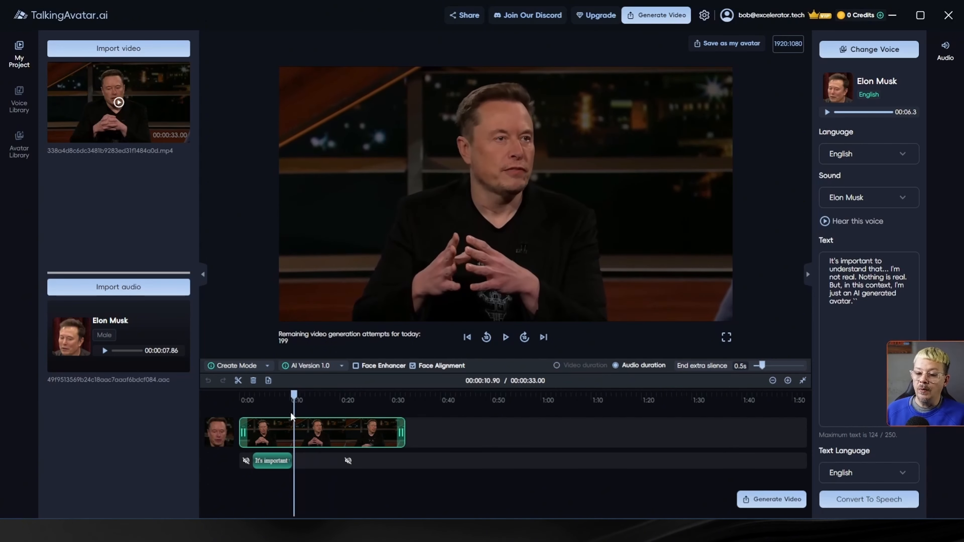
- Move the speech clip to begin at about 11 seconds and scrub through the video around it
left_click_drag(272, 460, 313, 458)
left_click(264, 396)
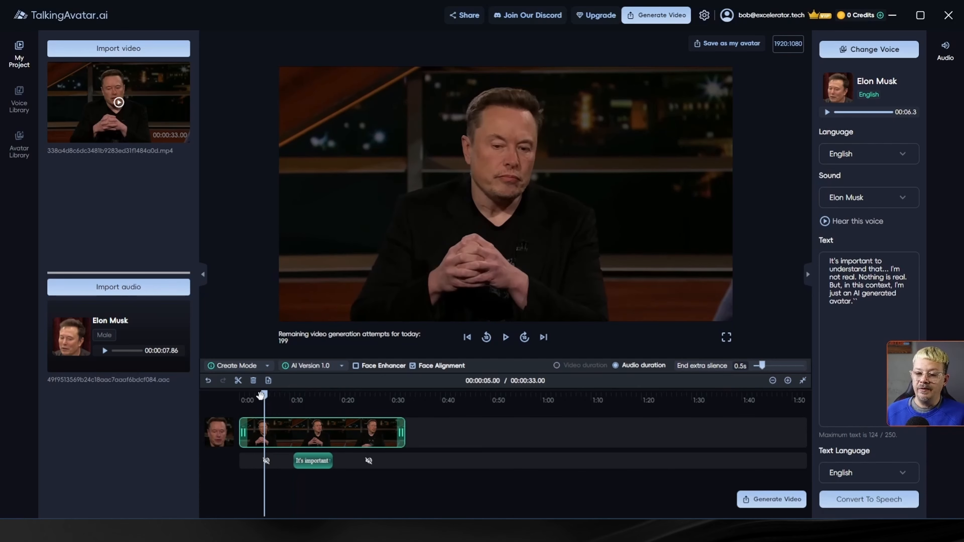
left_click_drag(261, 395, 304, 399)
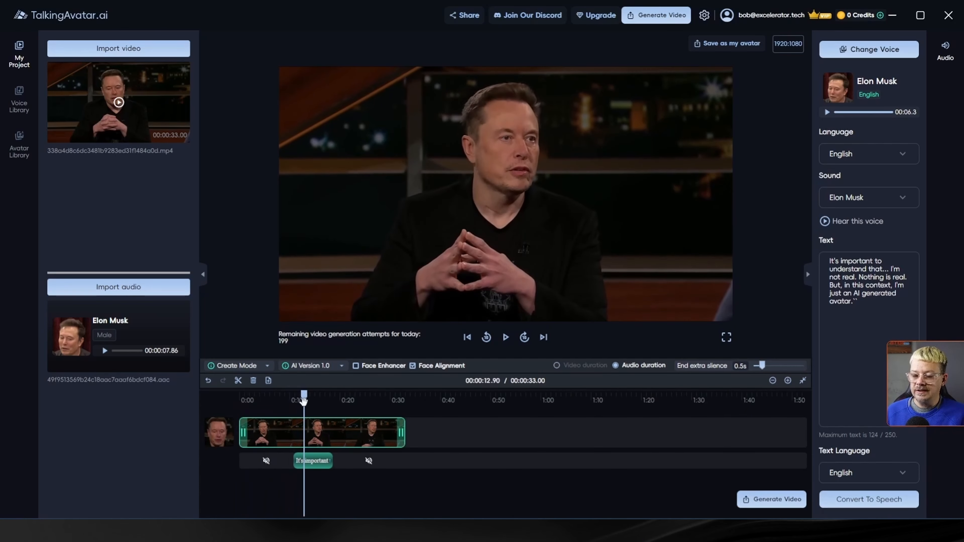
- Trim the start of the video clip to a length of 22.40 seconds and move the speech clip to the timeline's beginning
left_click_drag(242, 432, 294, 433)
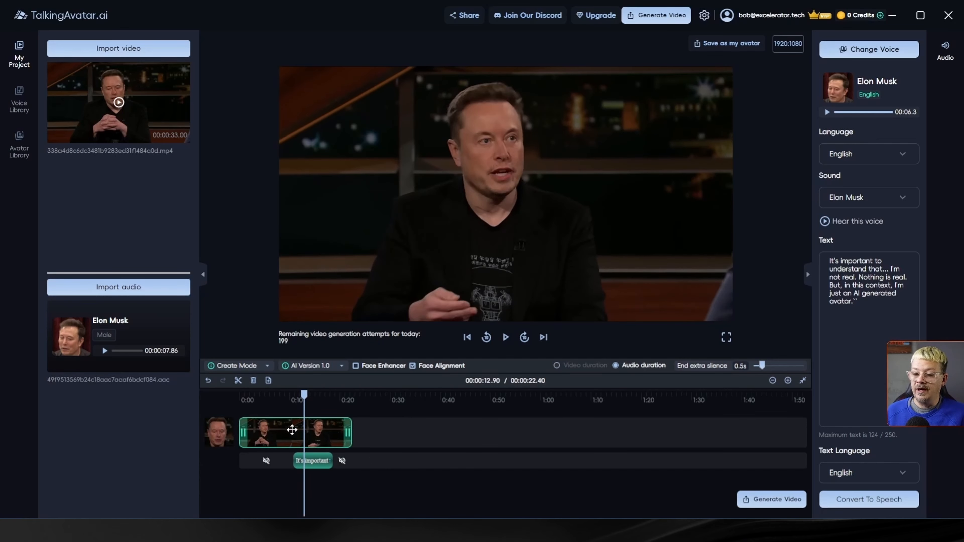
left_click(278, 466)
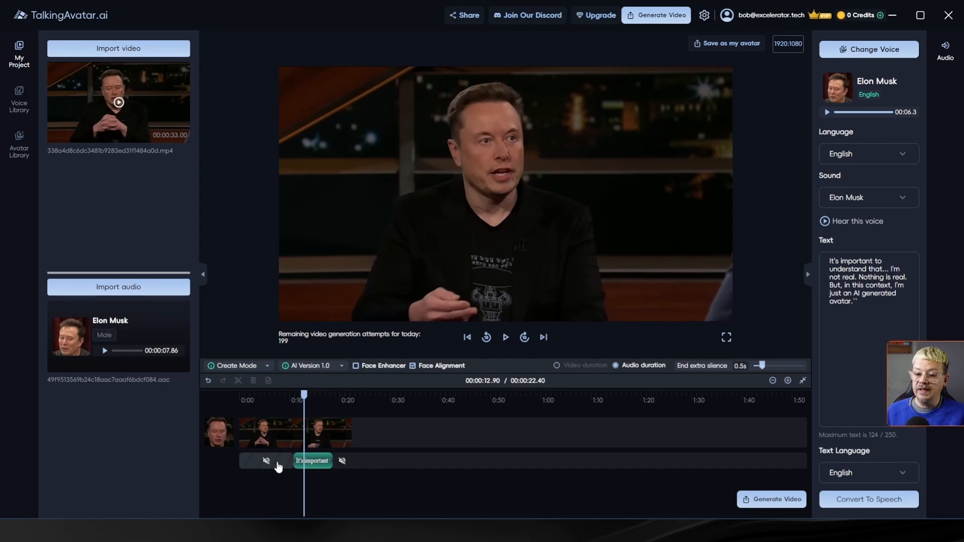
left_click_drag(311, 461, 258, 463)
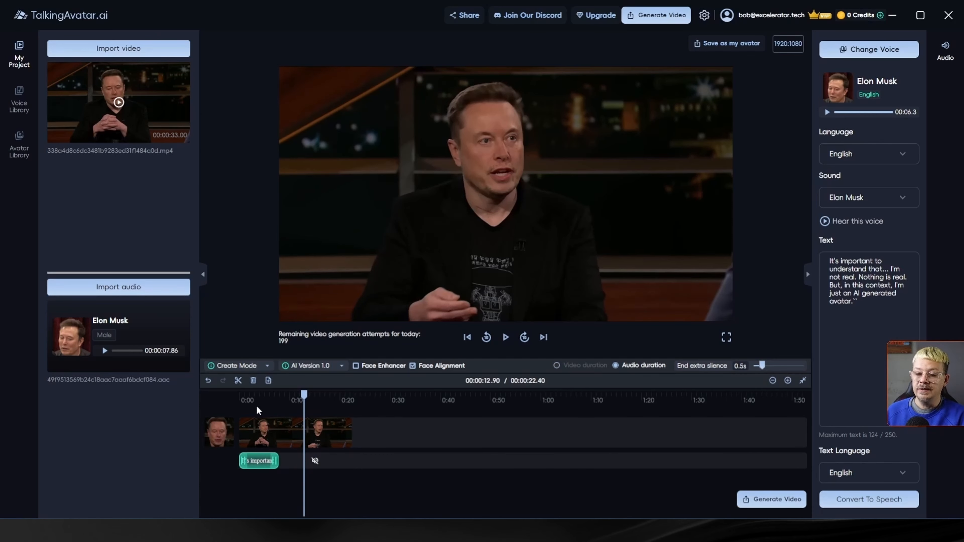
- Find where the avatar starts gesturing and trim the start of the video clip to a length of 14.20 seconds
left_click_drag(302, 393, 281, 412)
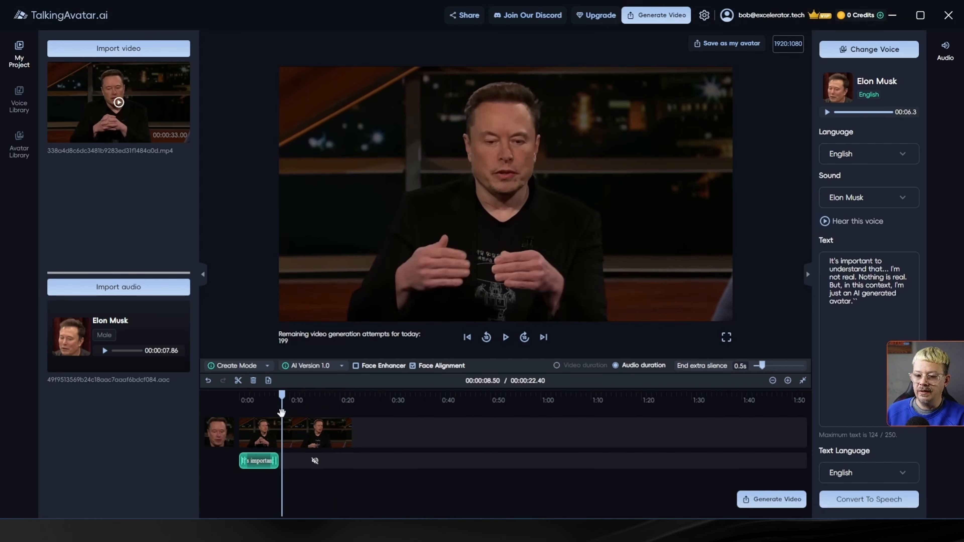
left_click(282, 439)
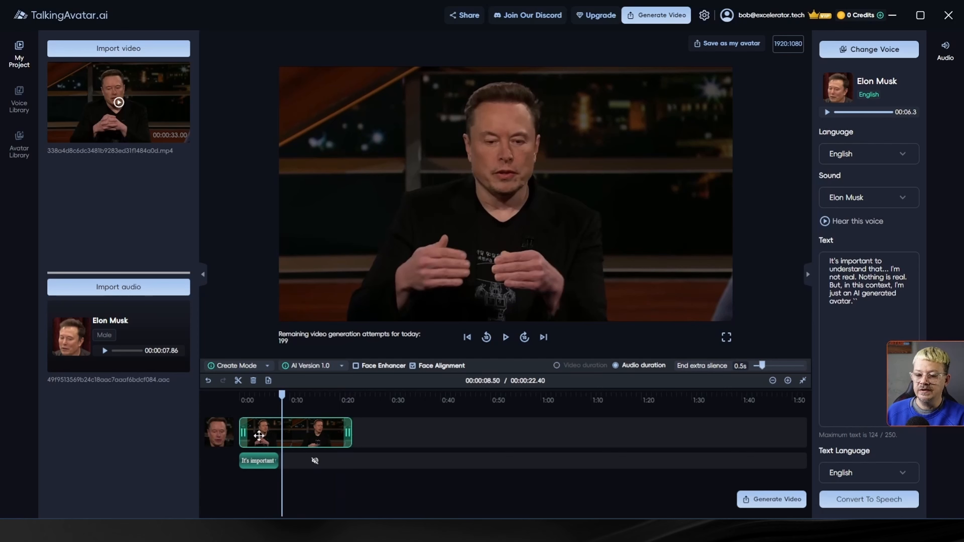
left_click_drag(246, 428, 240, 397)
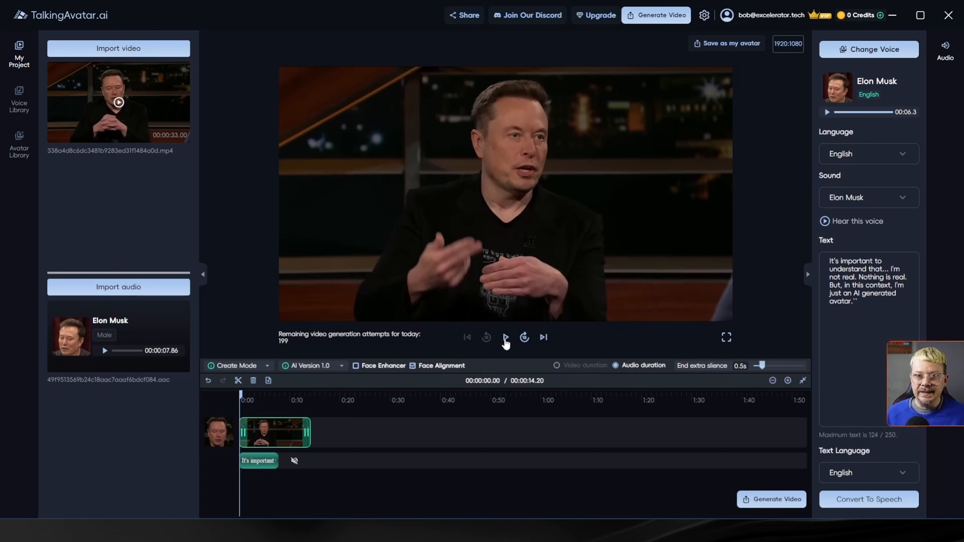
- Play the trimmed clip with its speech and return the playhead to the start
left_click(505, 341)
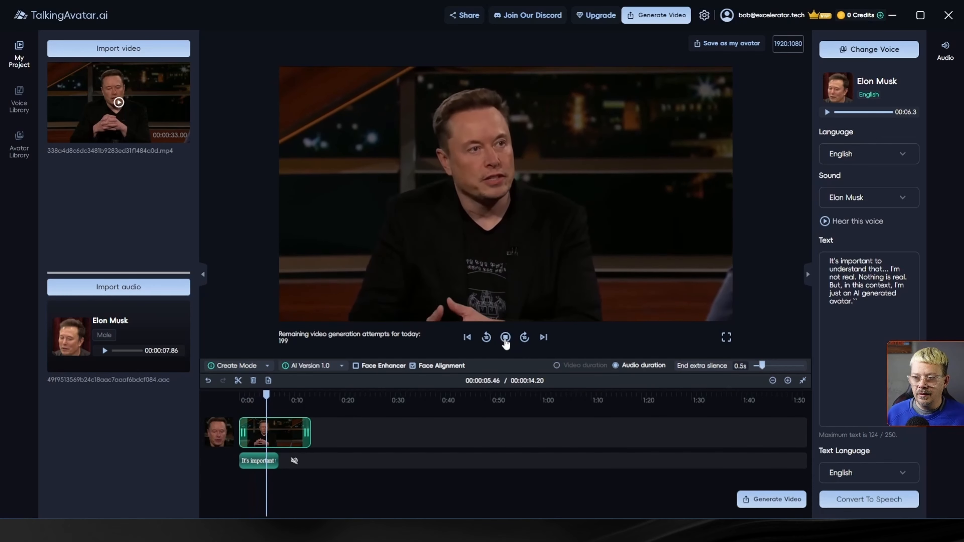
left_click(505, 341)
left_click_drag(268, 395, 241, 395)
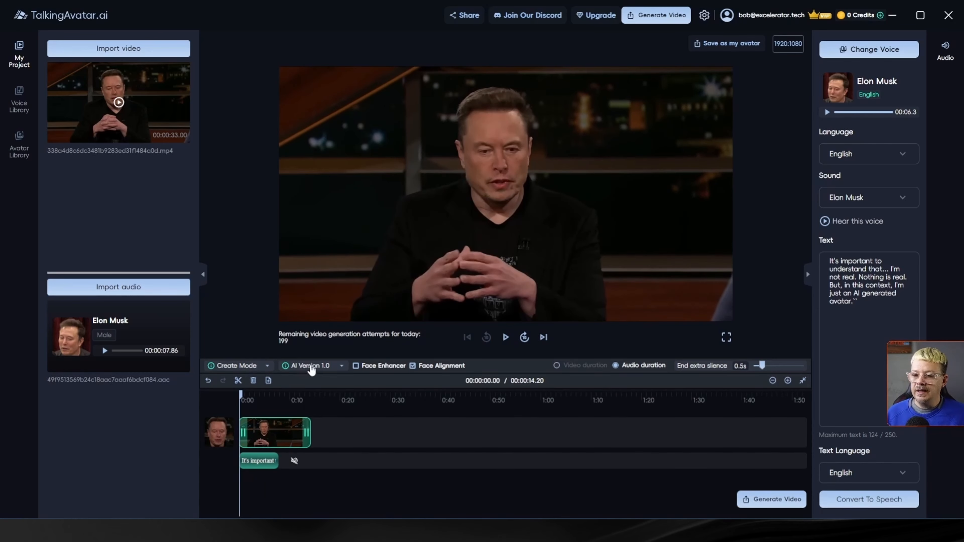
- Generate the video with AI Version 2.0, Face Enhancer and Face Alignment enabled, and play the finished file
left_click(324, 369)
left_click(314, 392)
left_click(355, 365)
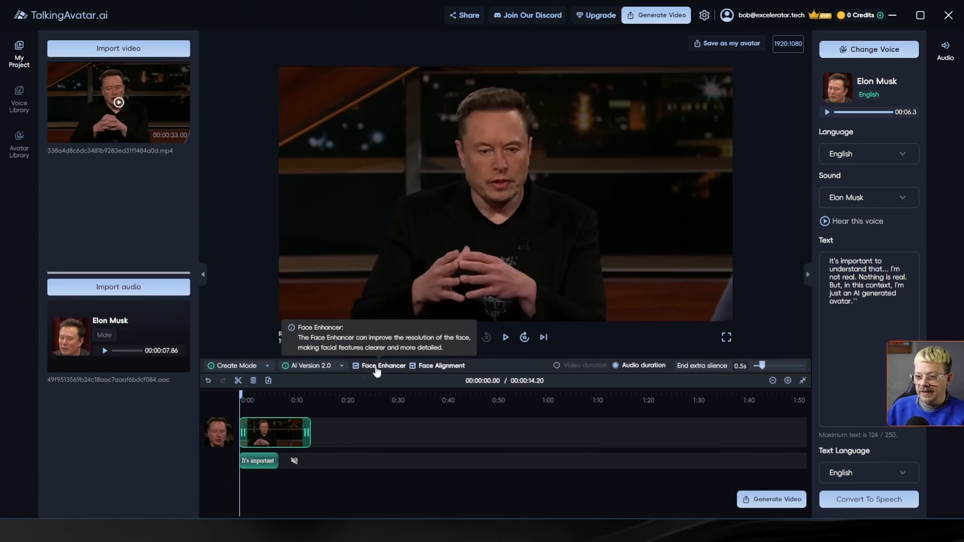
left_click(412, 366)
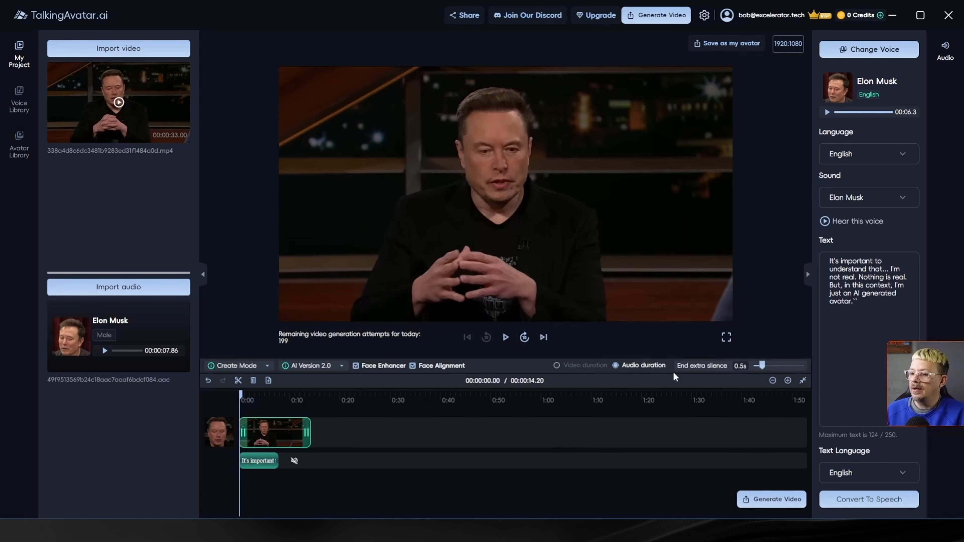
left_click(774, 499)
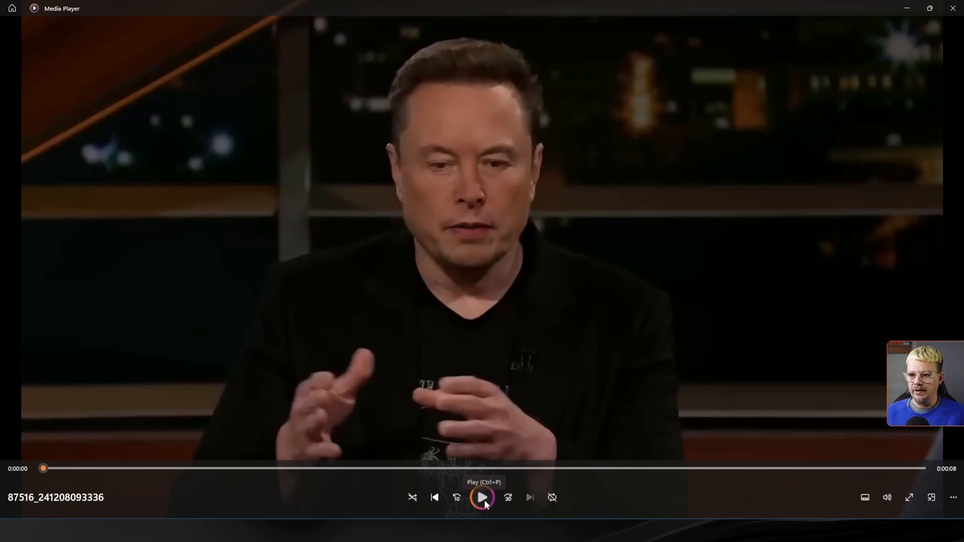
left_click(482, 498)
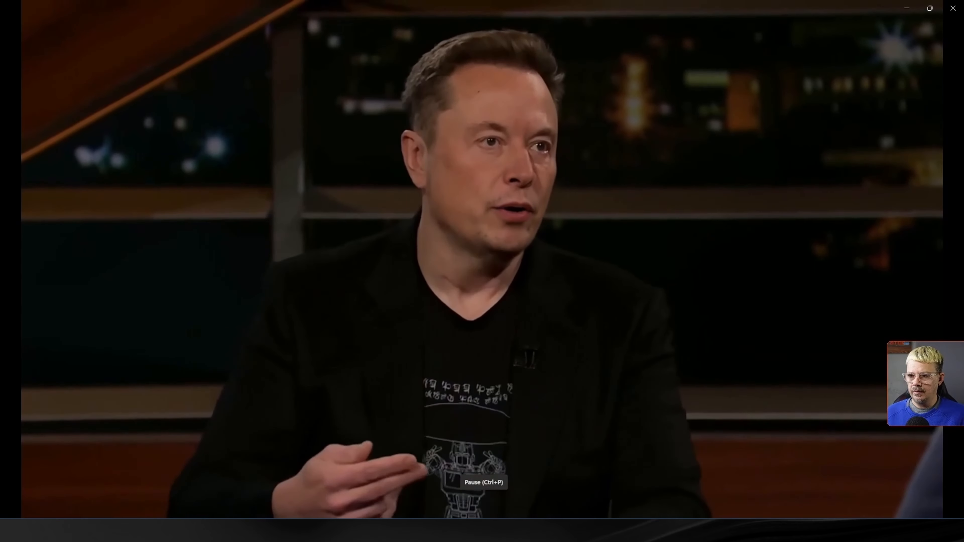
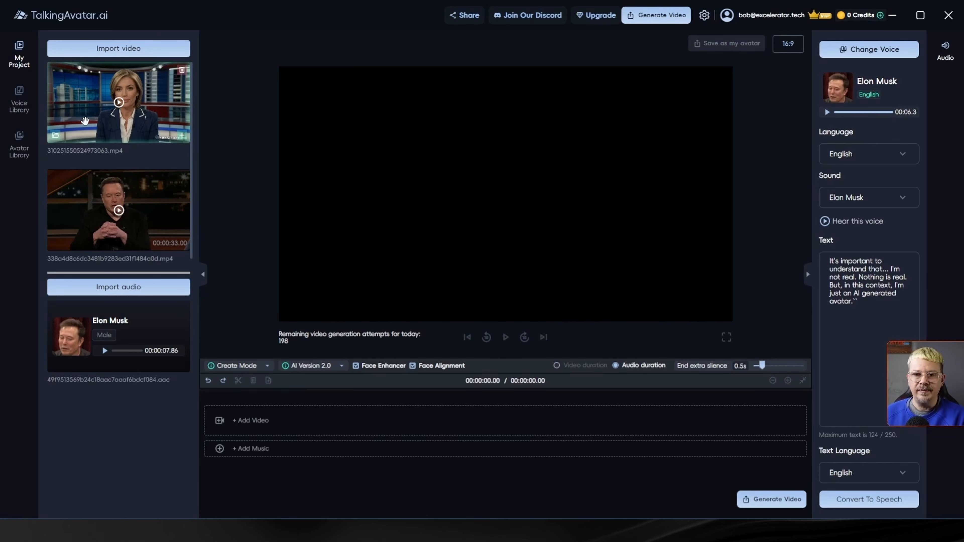
- Add the imported news anchor video to the timeline, then play and scrub through it to check her movements
left_click_drag(74, 100, 305, 418)
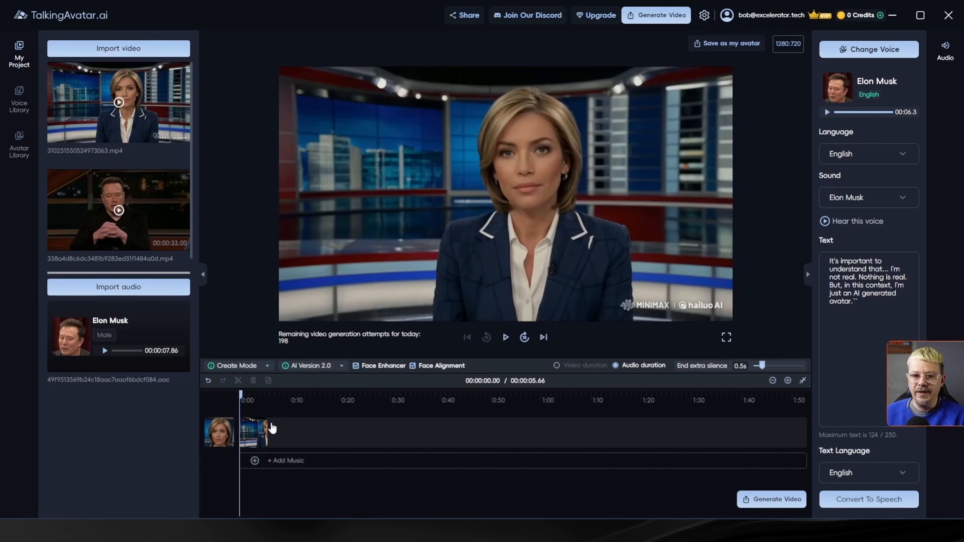
mouse_move(184, 139)
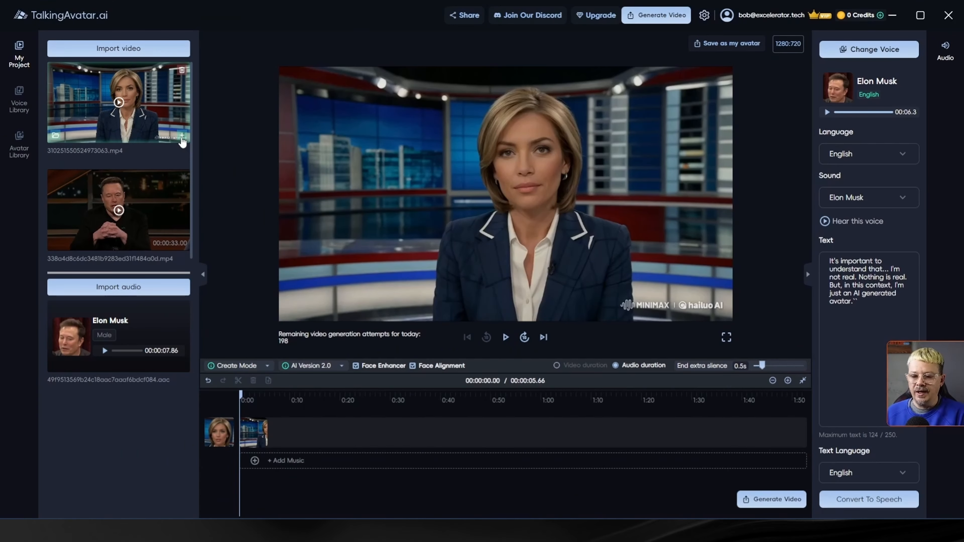
left_click(505, 338)
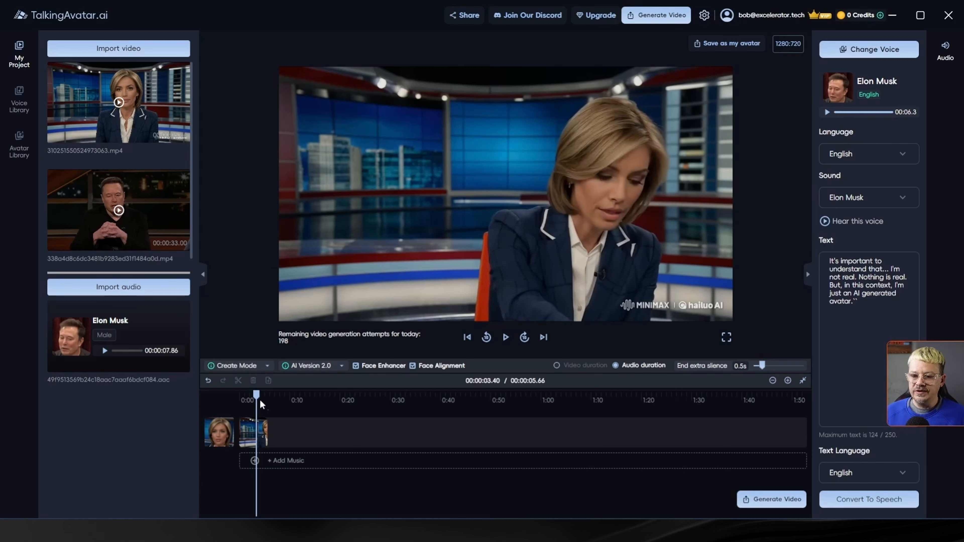
left_click_drag(256, 395, 240, 395)
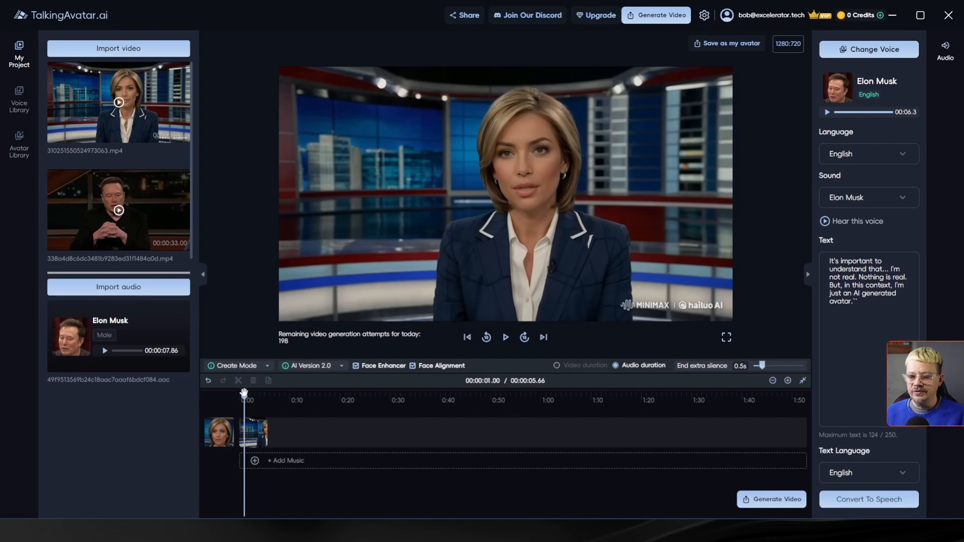
left_click_drag(240, 393, 256, 391)
left_click_drag(257, 391, 260, 391)
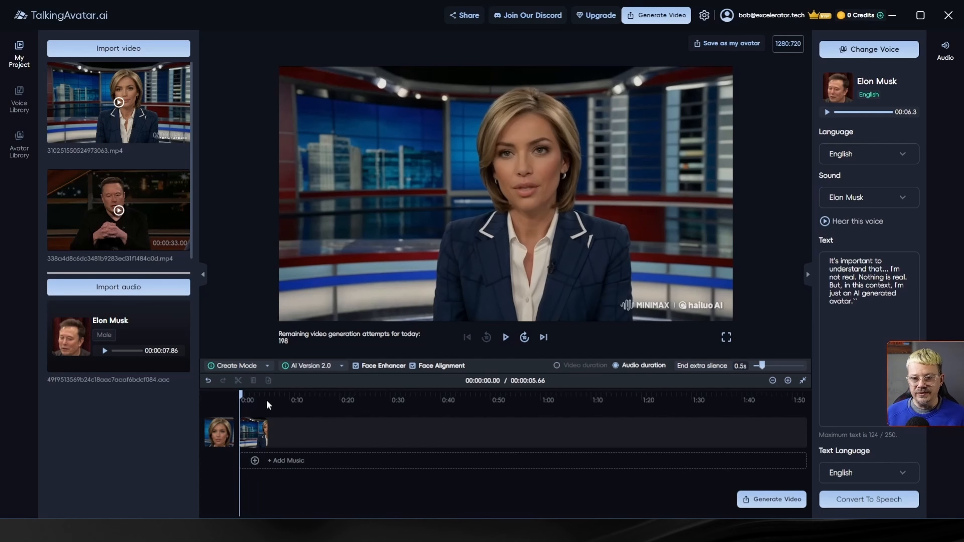
- Filter the Microsoft TTS voices in the voice picker by English language and the Female label
left_click(871, 53)
left_click(369, 130)
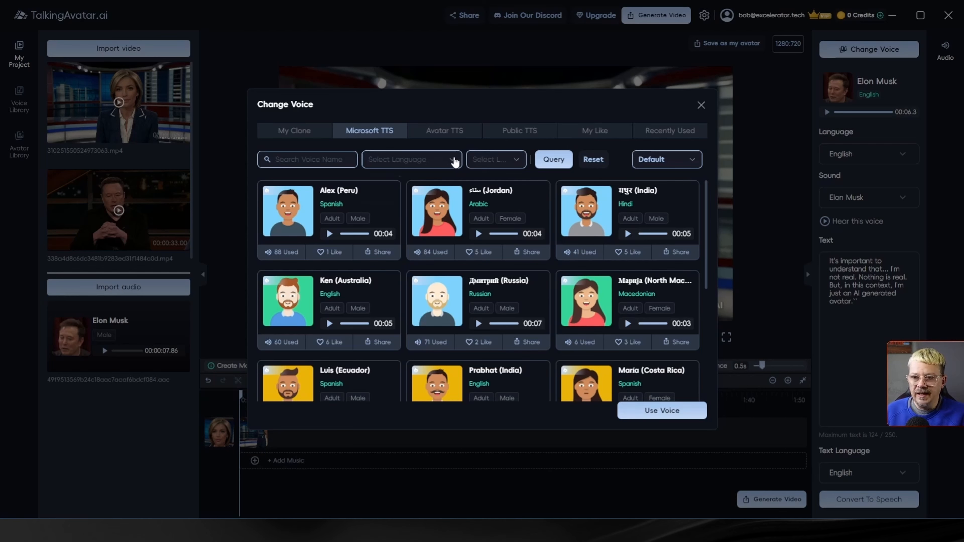
left_click(424, 165)
left_click(409, 183)
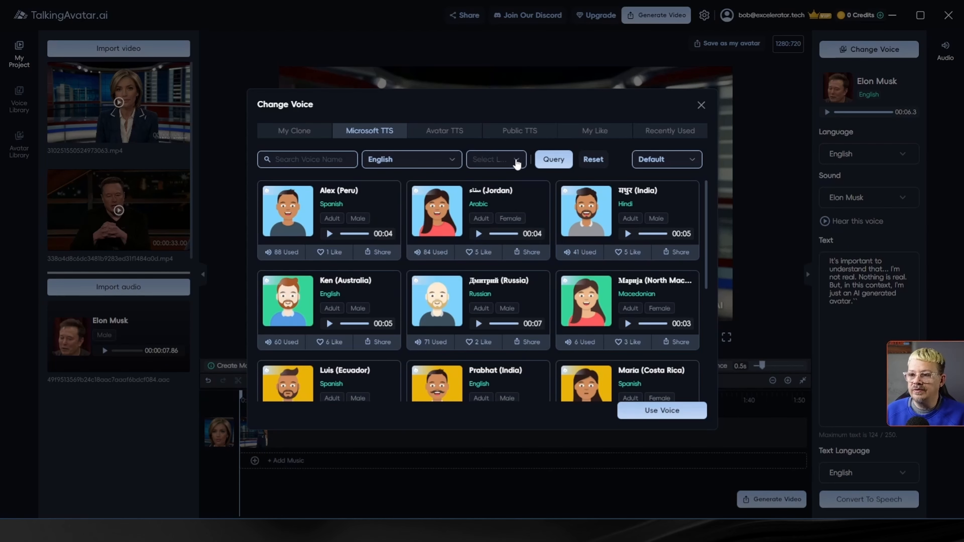
left_click(517, 164)
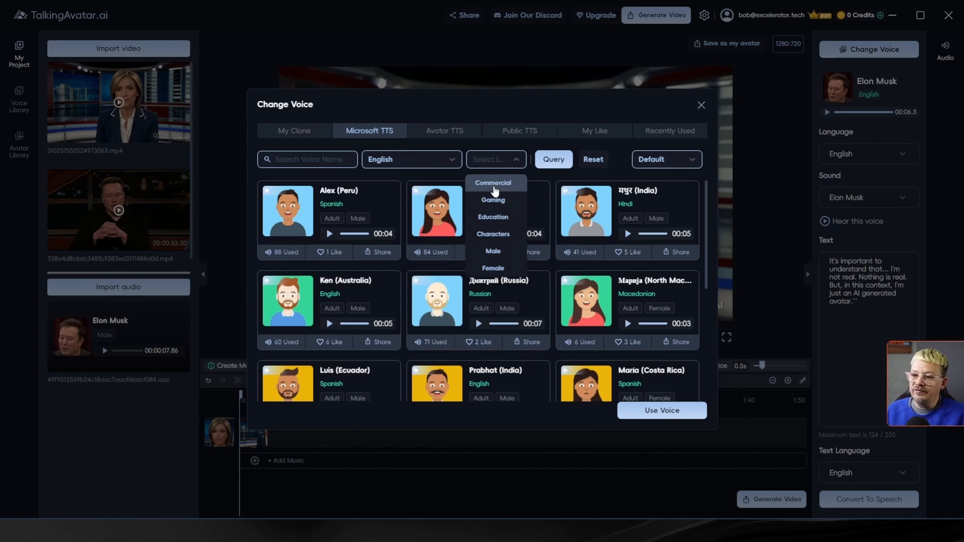
left_click(493, 268)
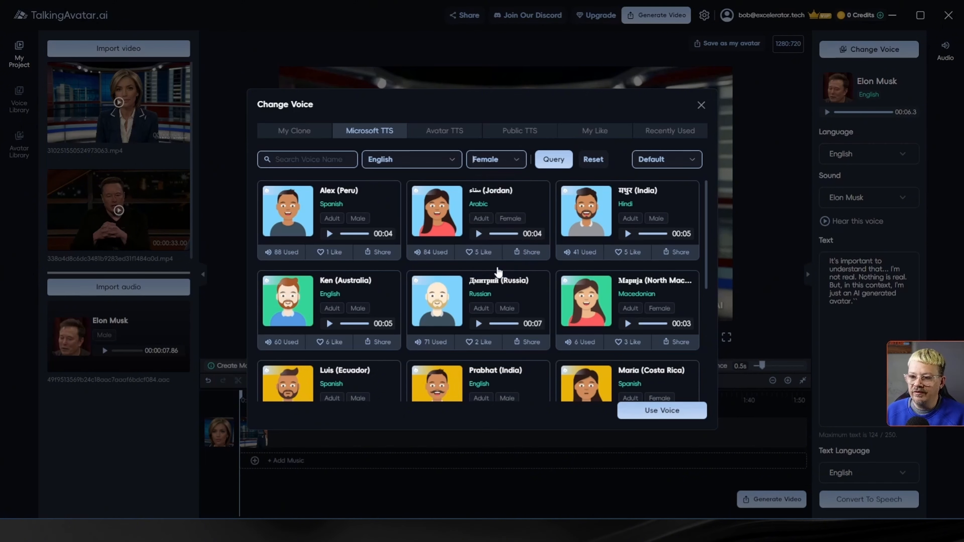
left_click(551, 161)
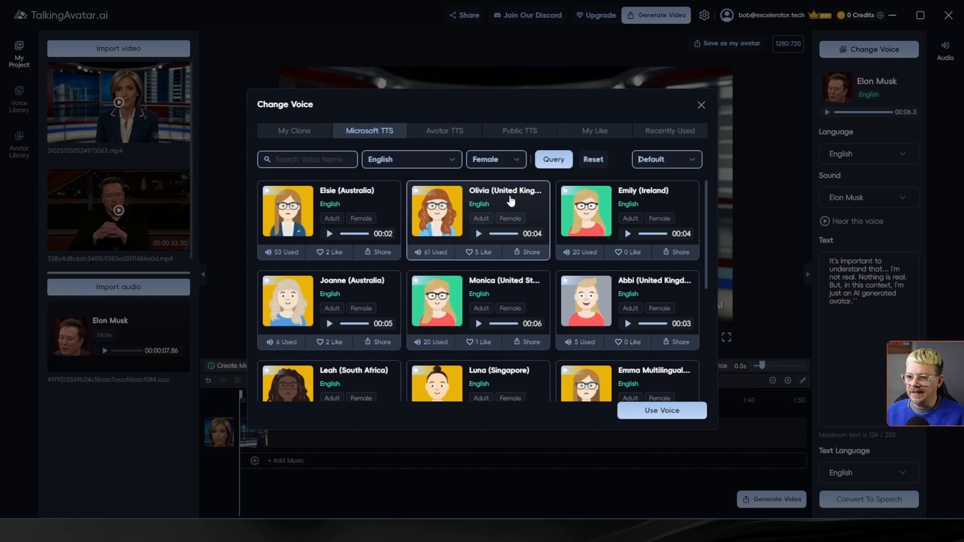
- Browse the filtered Microsoft TTS voices and preview the Monica and Emma Multilingual voices
scroll(439, 243, "down", 10)
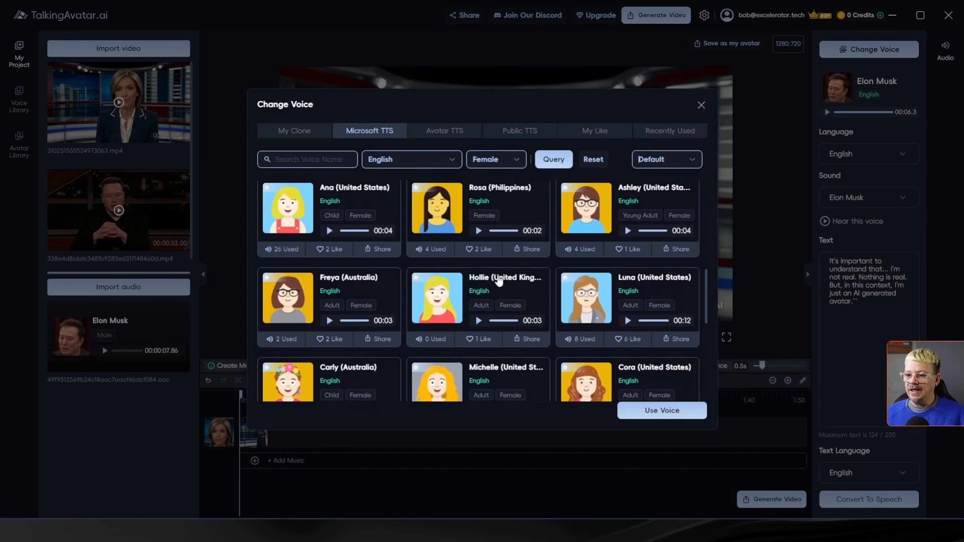
scroll(498, 281, "up", 5)
scroll(498, 281, "down", 5)
scroll(498, 281, "up", 10)
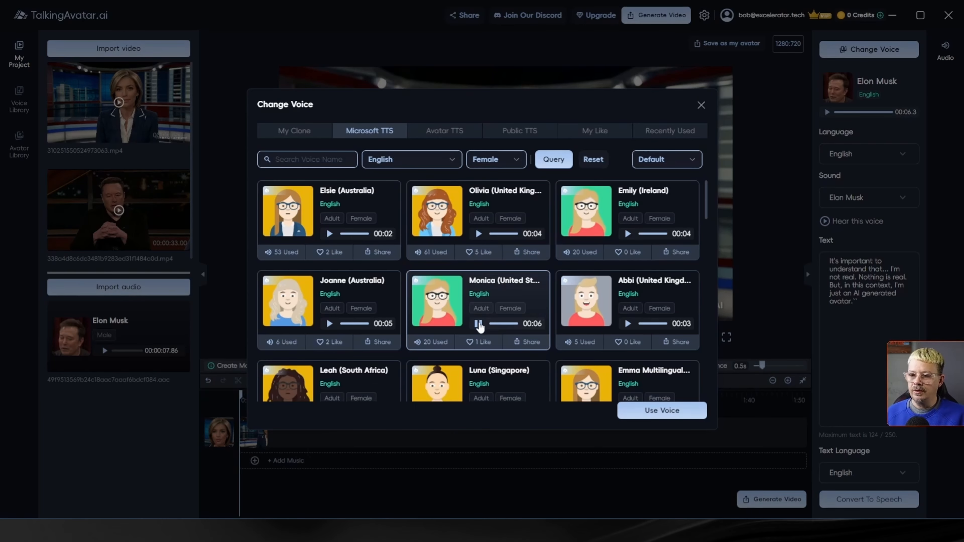
left_click(478, 323)
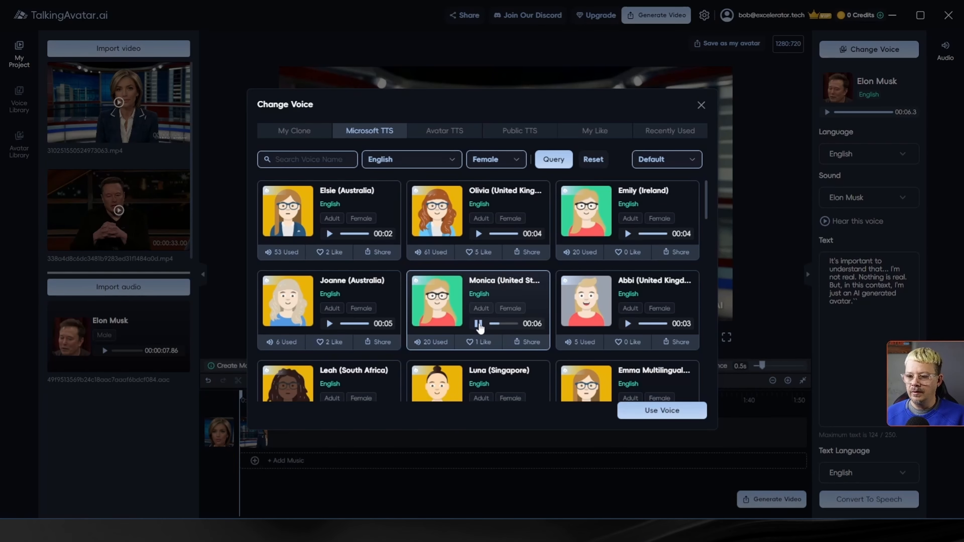
scroll(479, 323, "down", 2)
left_click(627, 314)
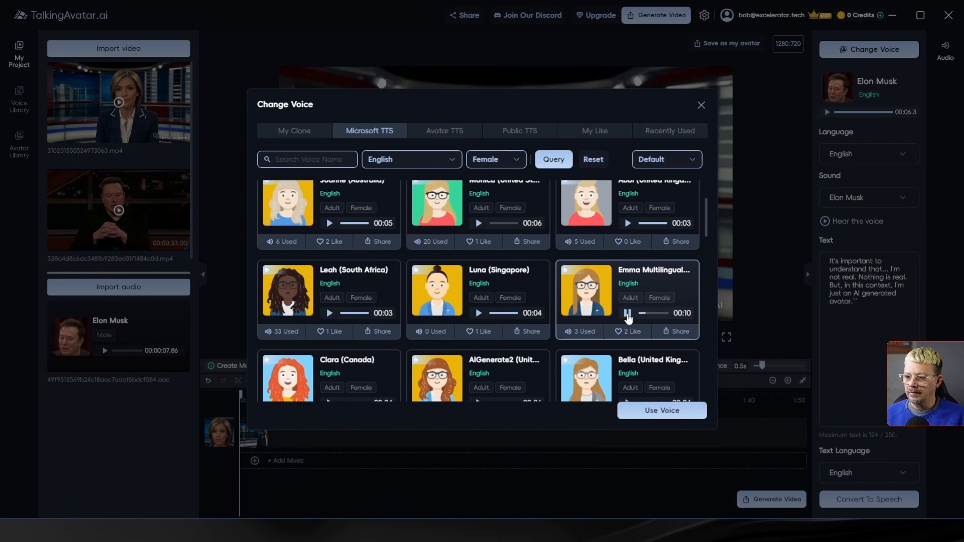
left_click(627, 313)
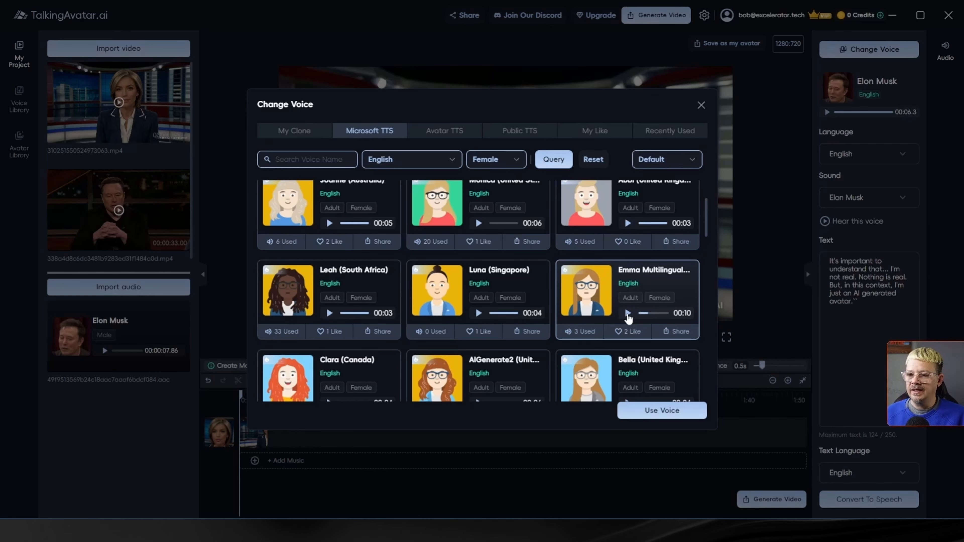
- Preview the AIGenerate2 and Ashley voices, and close the voice picker without choosing one
scroll(550, 338, "down", 1)
left_click(478, 353)
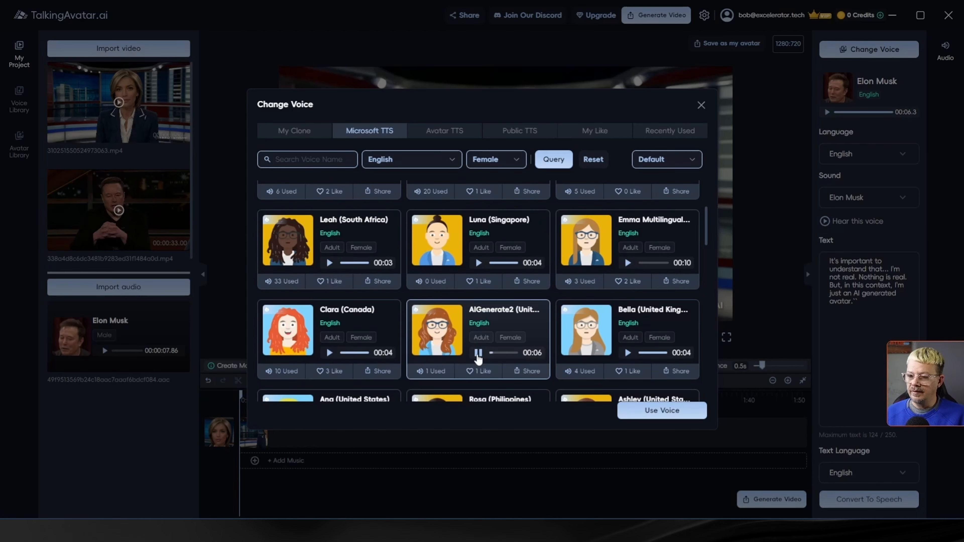
left_click(478, 353)
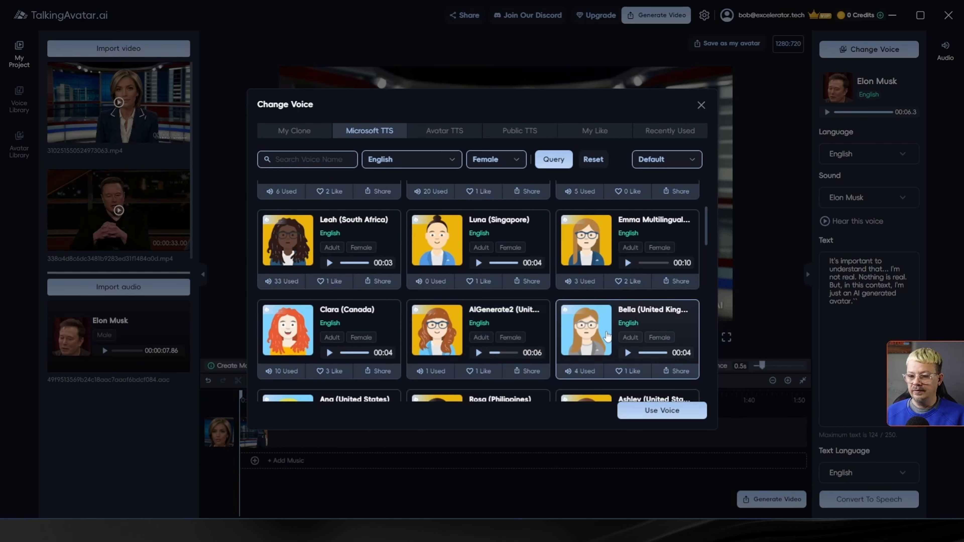
scroll(434, 321, "down", 2)
left_click(627, 342)
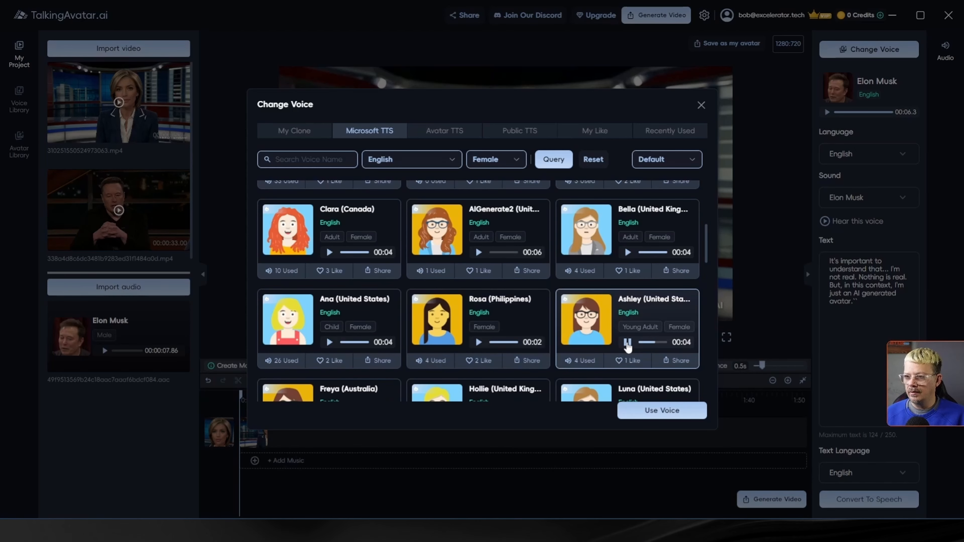
left_click(628, 343)
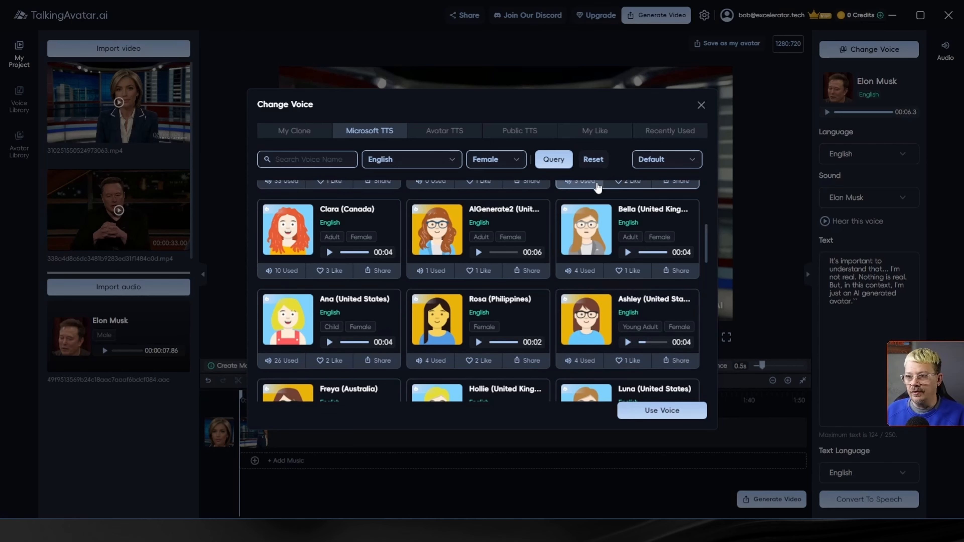
left_click(701, 105)
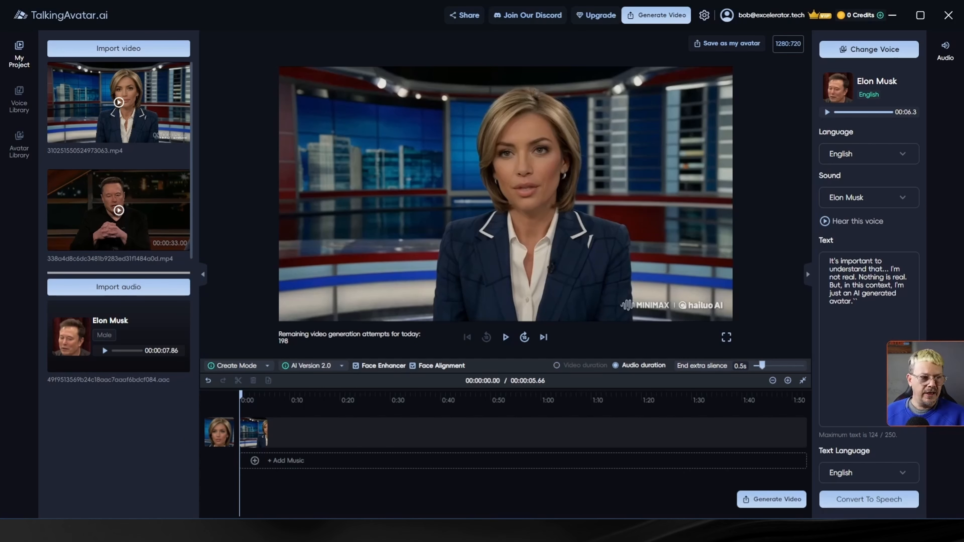
- Import the ElevenLabs audio file into the project and add it to the timeline under the news anchor clip
left_click_drag(90, 366, 127, 477)
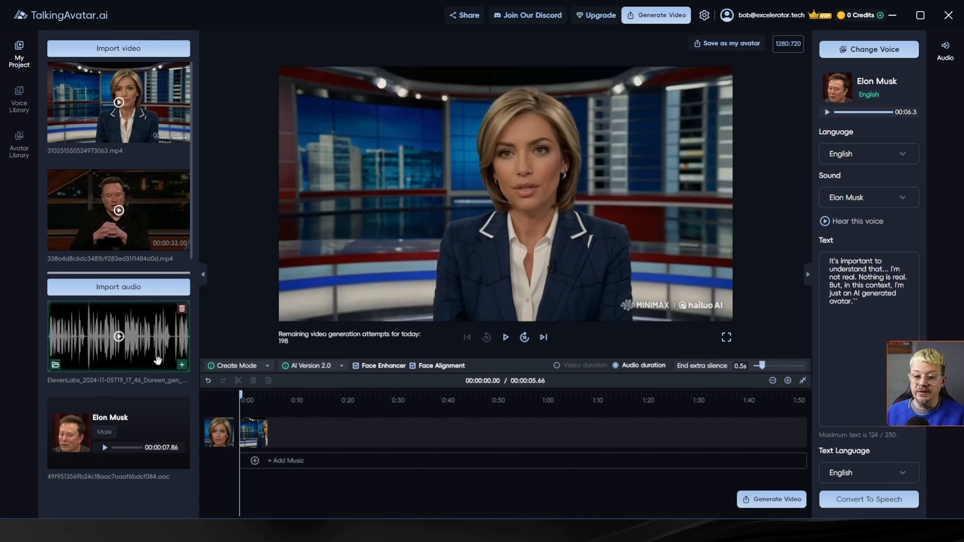
left_click(181, 365)
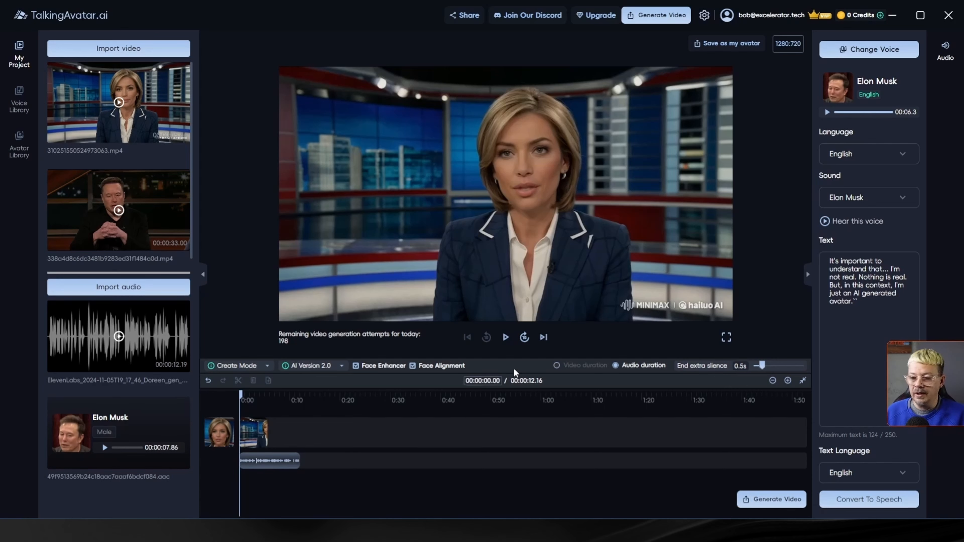
- Try the Video duration option, scrub to the anchor clip's end, then restore Audio duration and return the playhead to the start
left_click(557, 366)
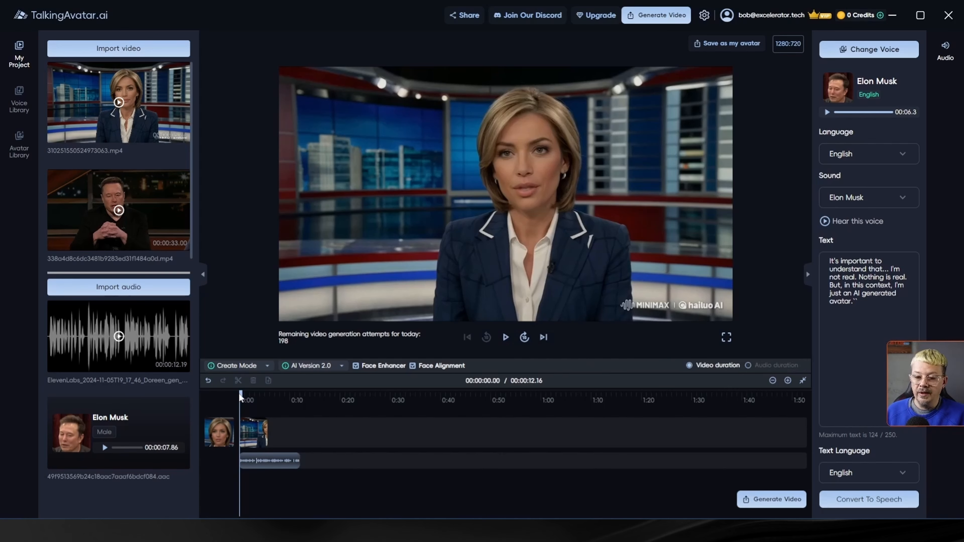
left_click_drag(240, 394, 267, 395)
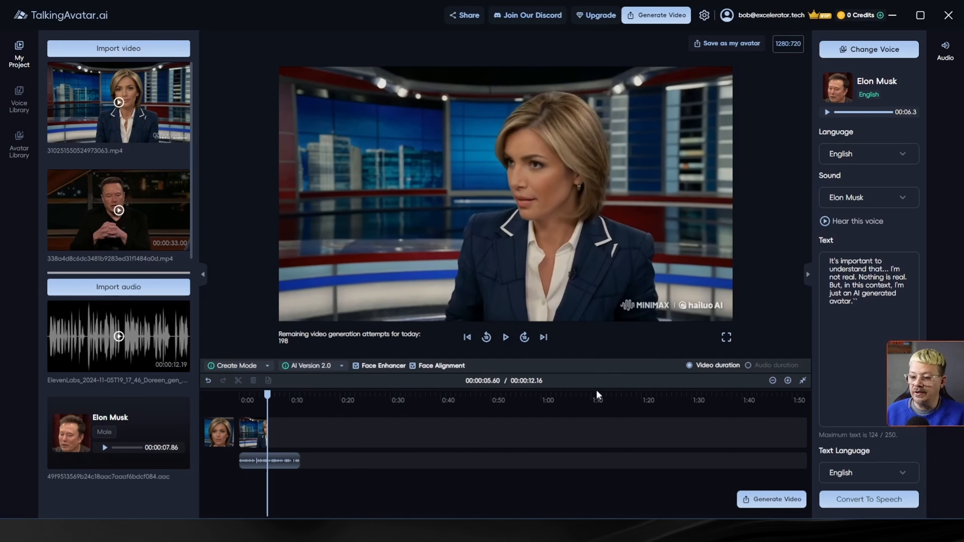
left_click(747, 365)
mouse_move(167, 405)
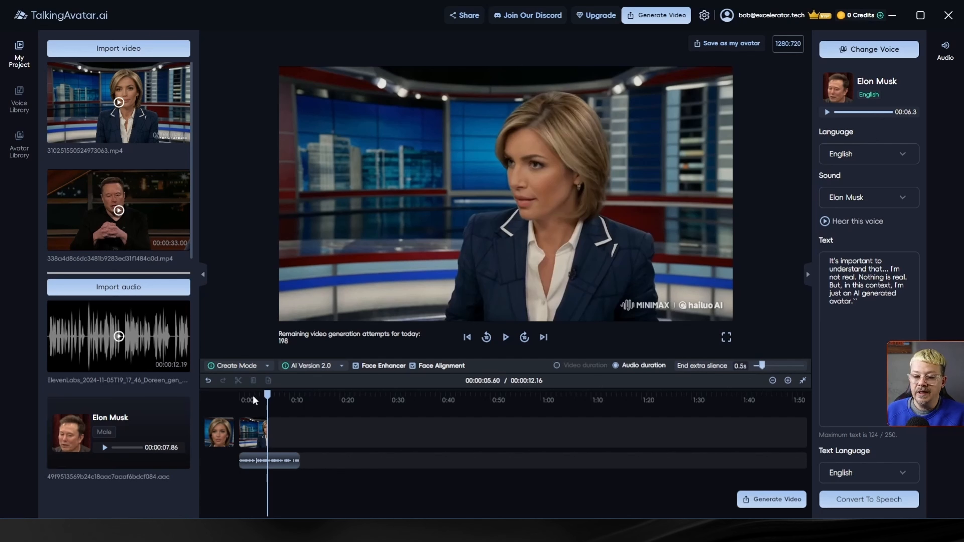
left_click_drag(267, 394, 216, 402)
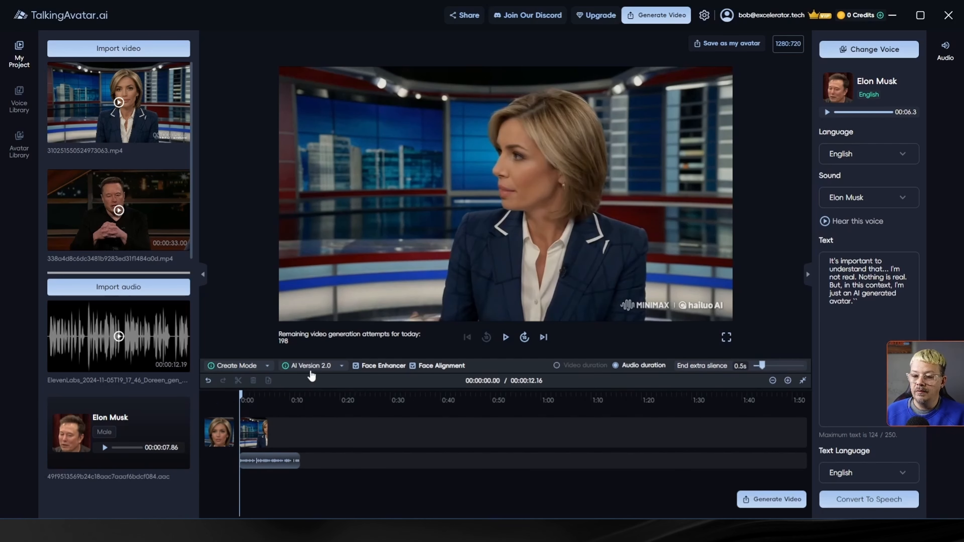
- Generate the news anchor video with the ElevenLabs speech and play the finished file
mouse_move(370, 368)
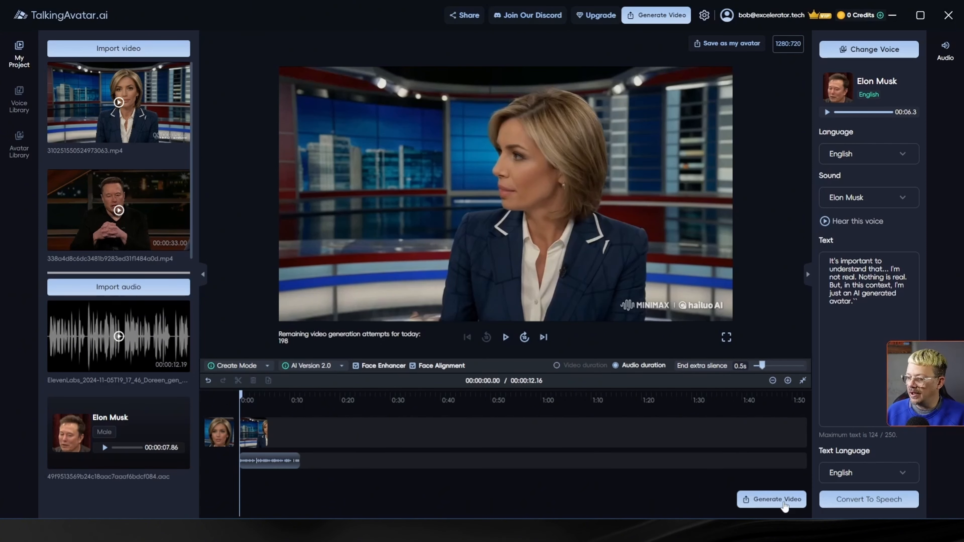
left_click(764, 500)
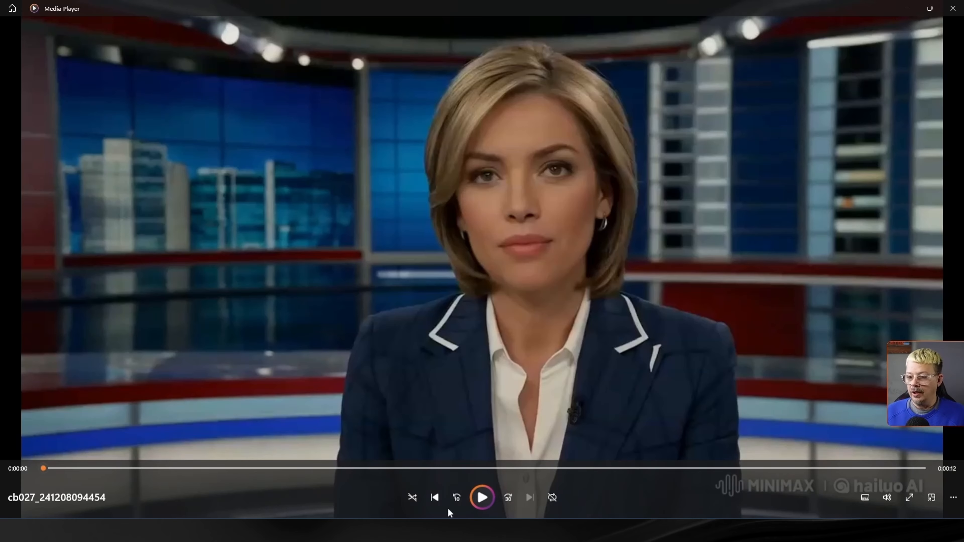
left_click(481, 499)
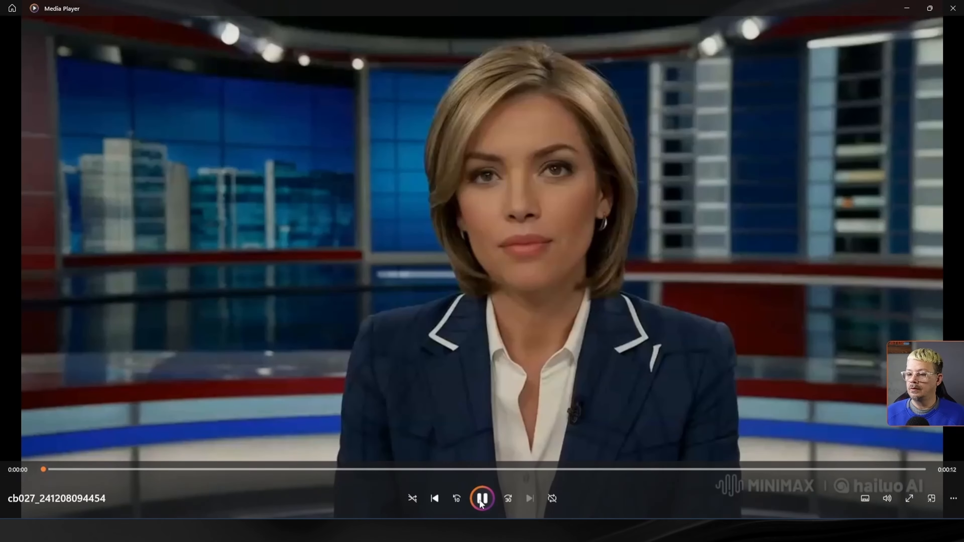
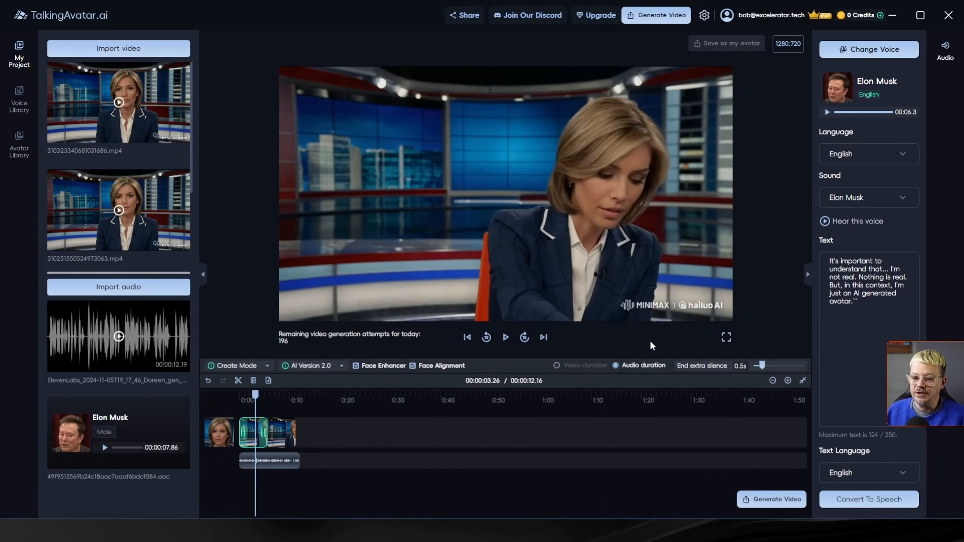
- Play and scrub the first of the two anchor clips, and trim its end to the playhead at about 3.2 seconds
left_click_drag(256, 395, 252, 399)
left_click(284, 433)
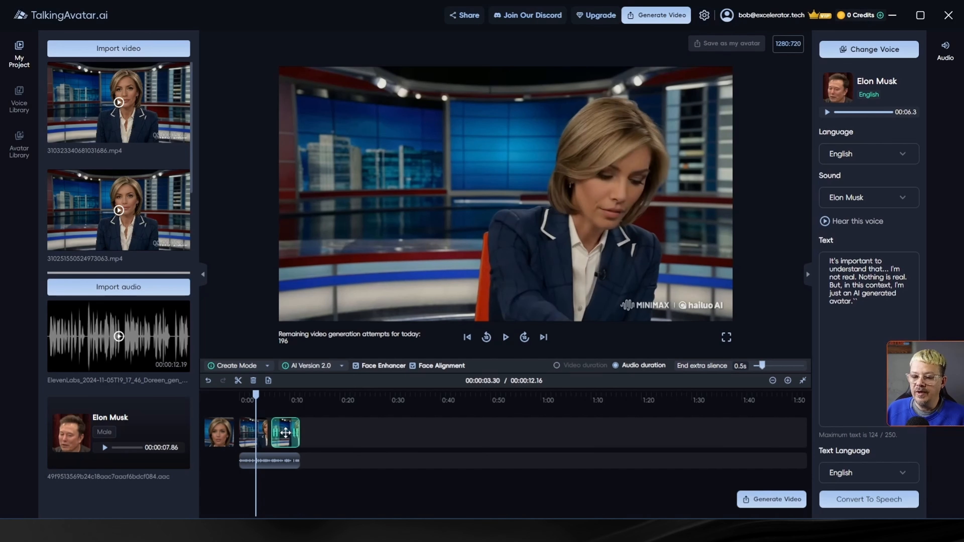
left_click(249, 437)
left_click(505, 337)
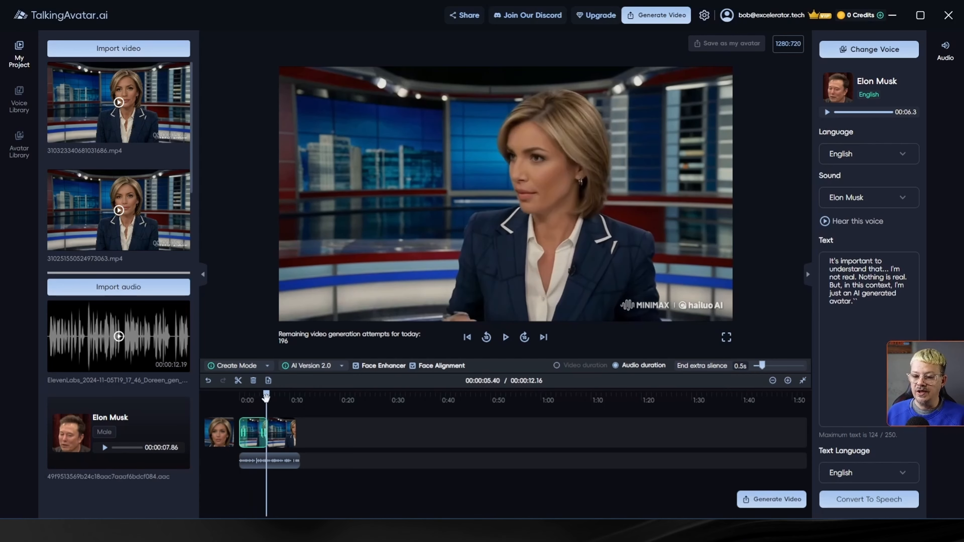
left_click(269, 397)
left_click_drag(268, 397, 255, 397)
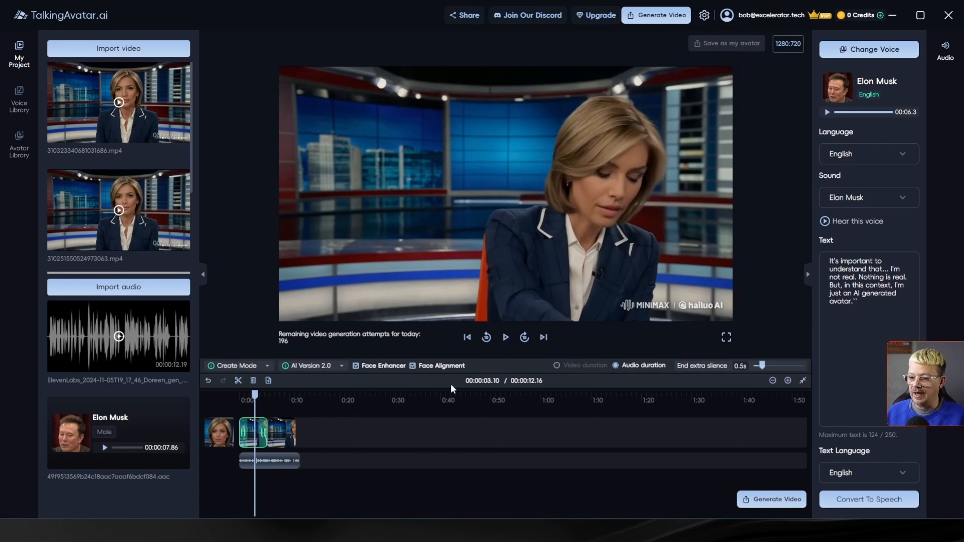
left_click_drag(255, 394, 255, 394)
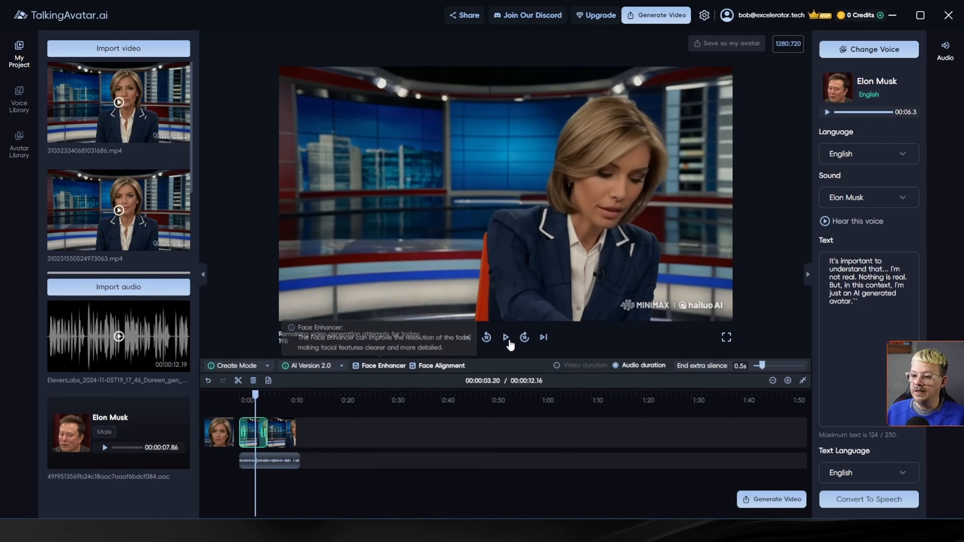
mouse_move(263, 434)
left_mouse_down()
mouse_move(254, 433)
mouse_move(275, 433)
mouse_move(266, 434)
left_mouse_up()
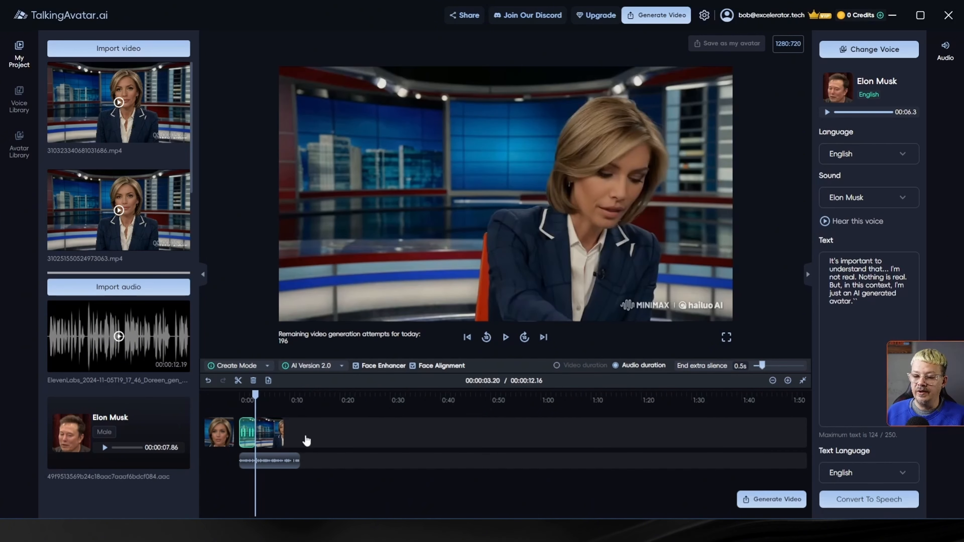
- Generate the video from the trimmed two-clip sequence and play the new output file
left_click(771, 499)
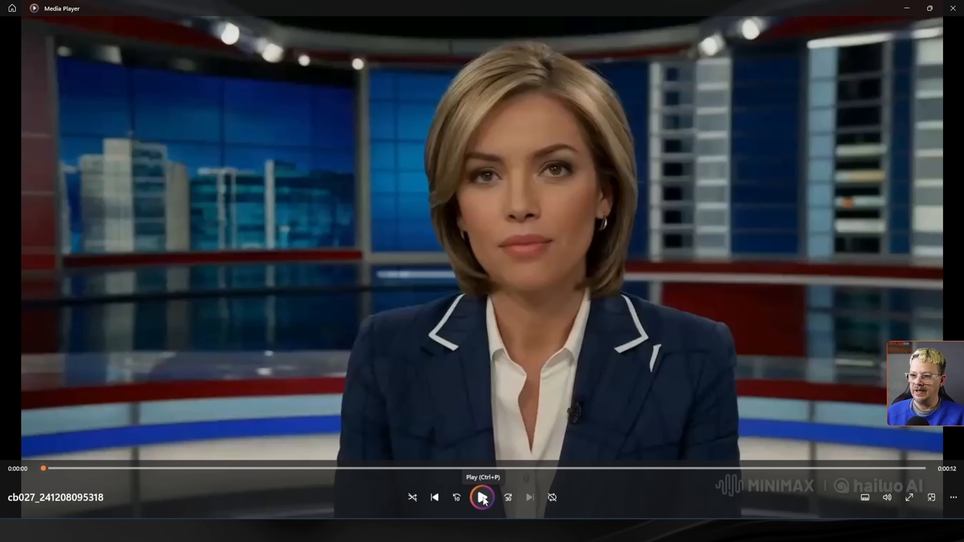
left_click(483, 498)
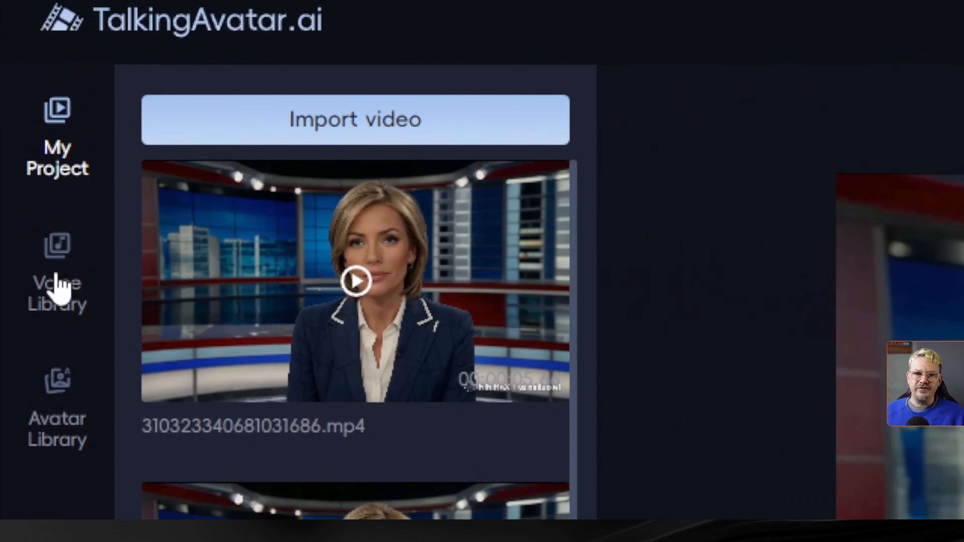
- Open the voice library, start adding an English voice named TestClone, review the cloning form's fields, and cancel it
left_click(57, 283)
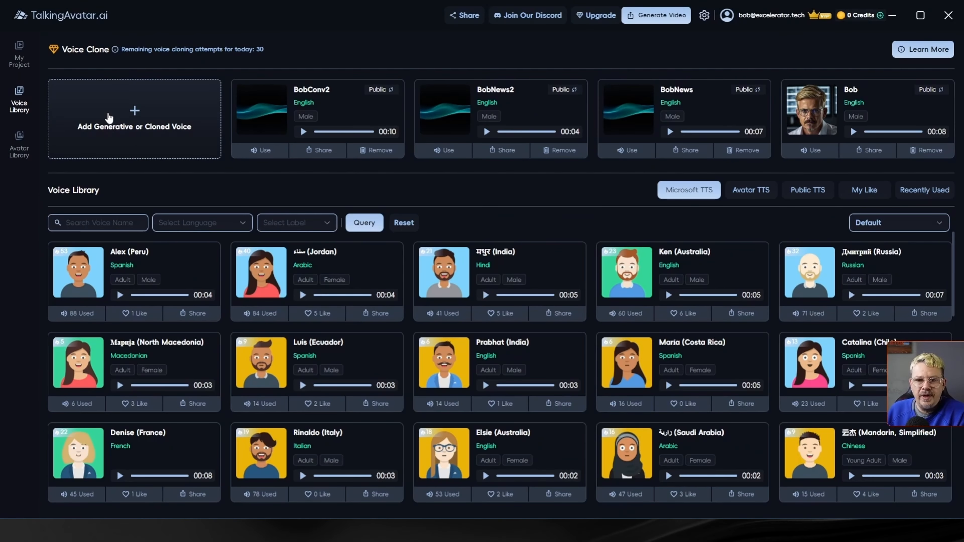
left_click(127, 117)
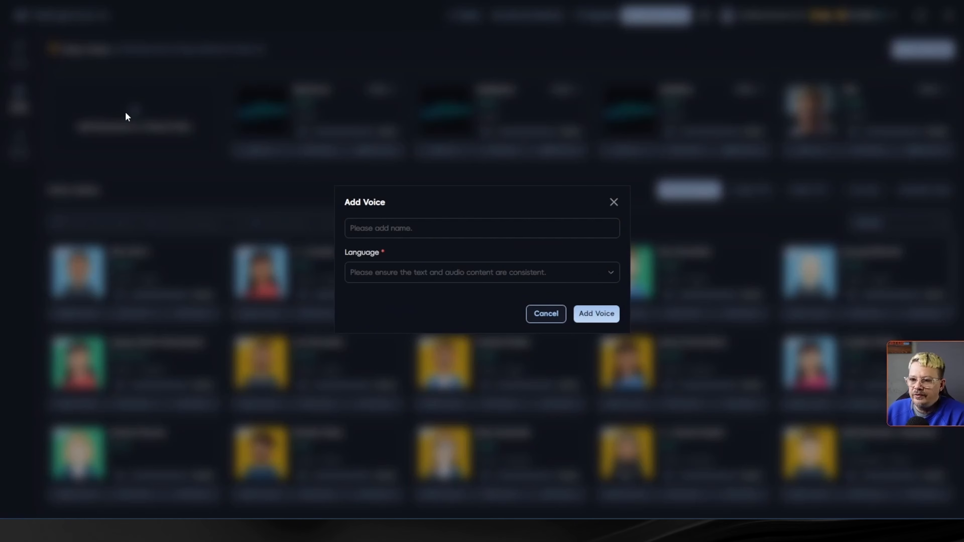
left_click(608, 276)
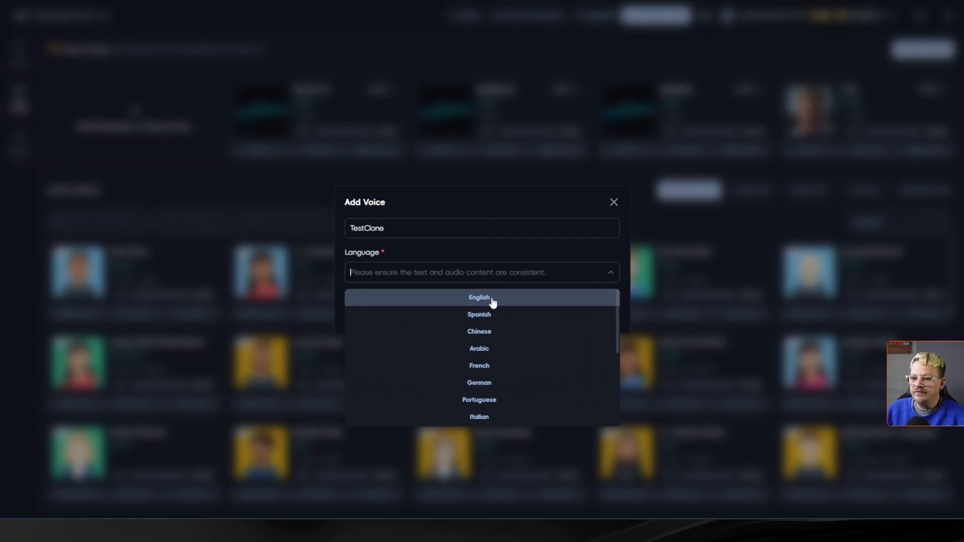
left_click(490, 300)
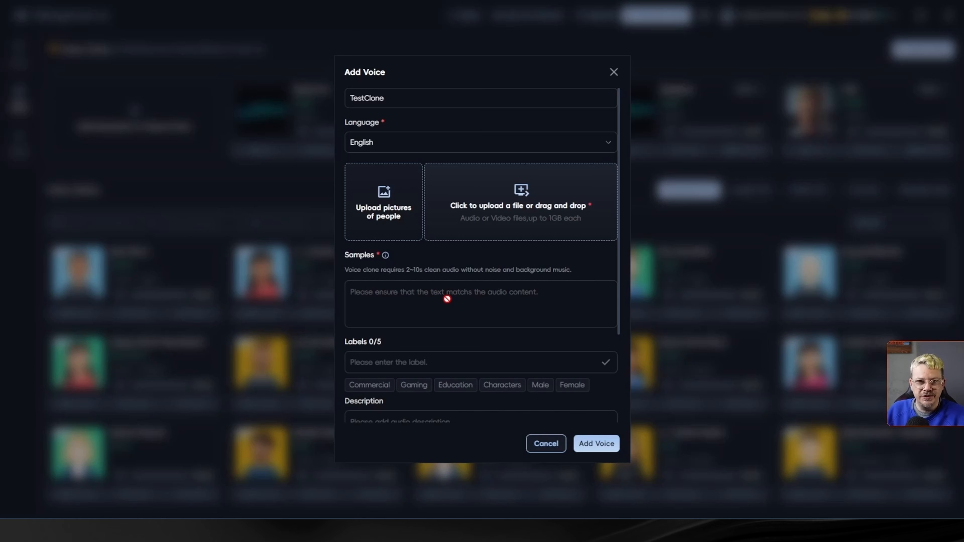
scroll(447, 299, "down", 4)
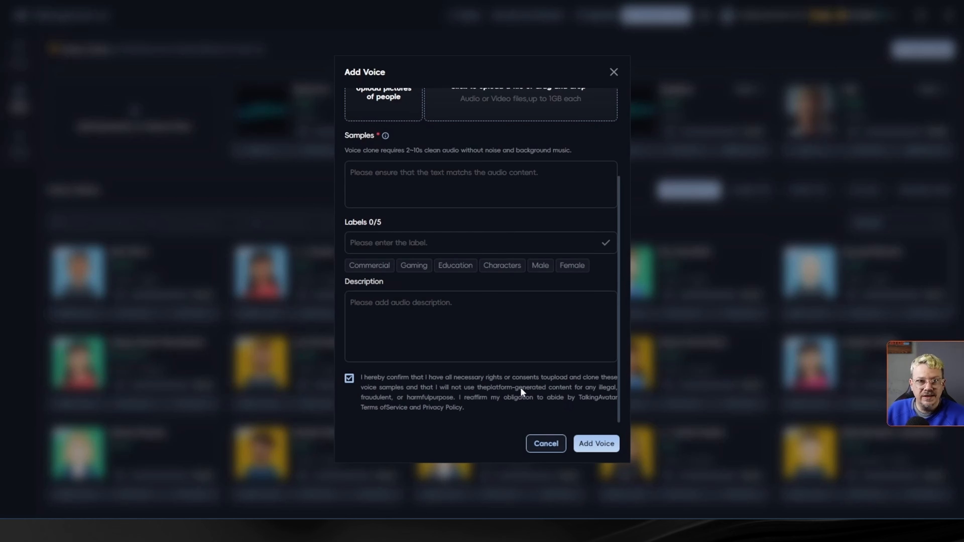
scroll(505, 412, "up", 5)
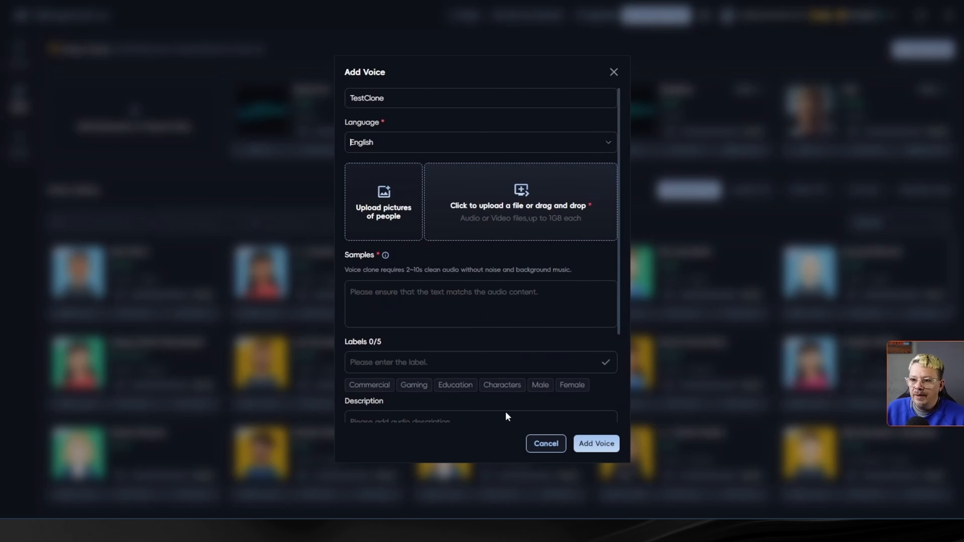
left_click(543, 448)
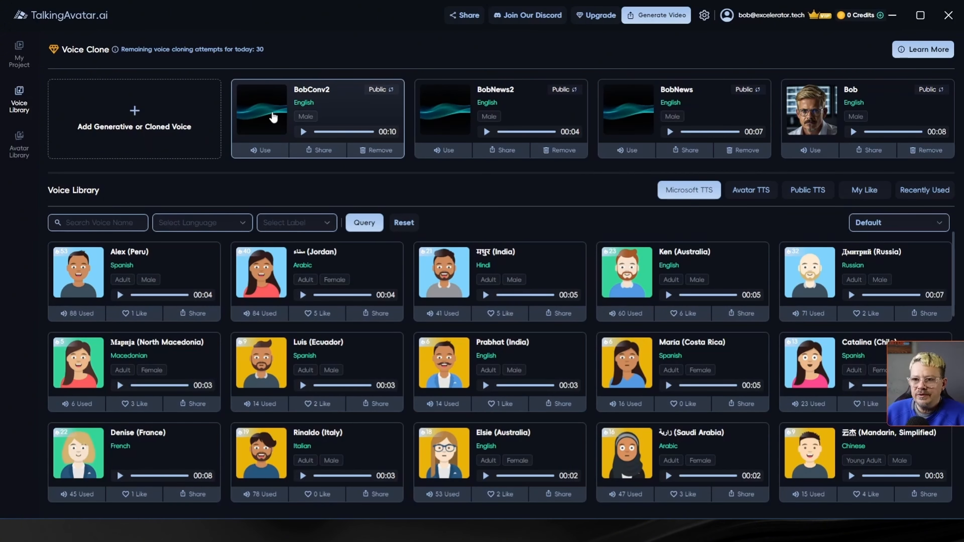
- Apply the existing BobConv2 voice clone to the project
left_click(265, 152)
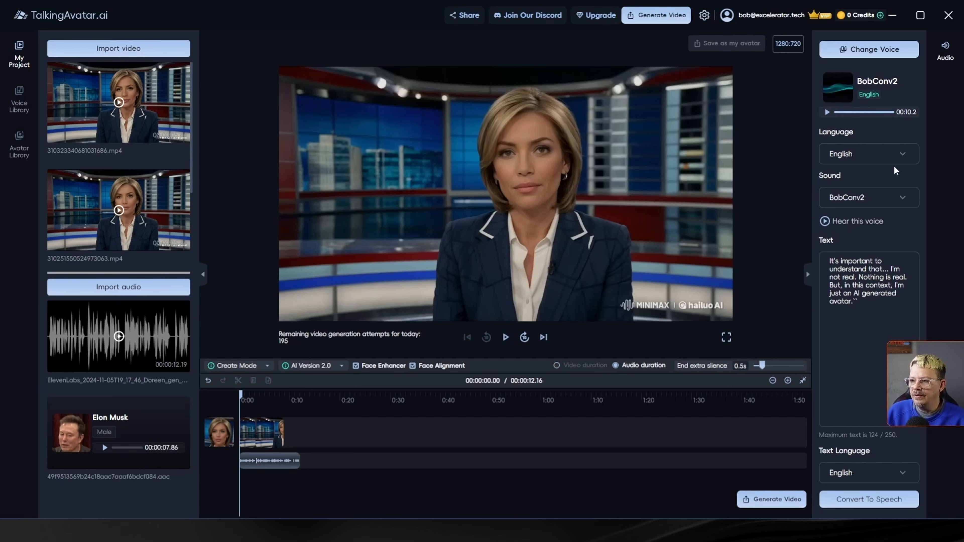
- Remove the stray quotation marks from the end of the script text and convert it to speech with the BobConv2 voice
left_click(871, 399)
key("BackSpace")
key("BackSpace")
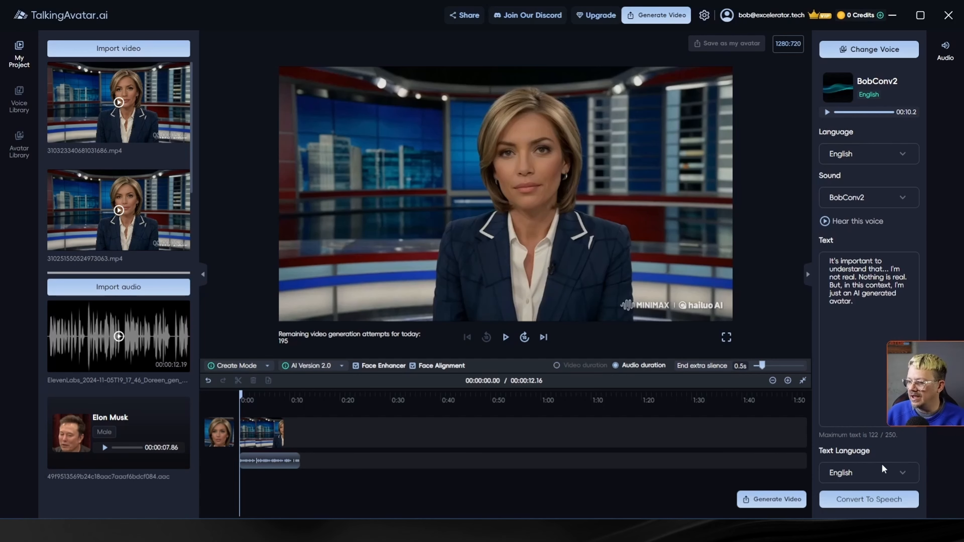
left_click(857, 503)
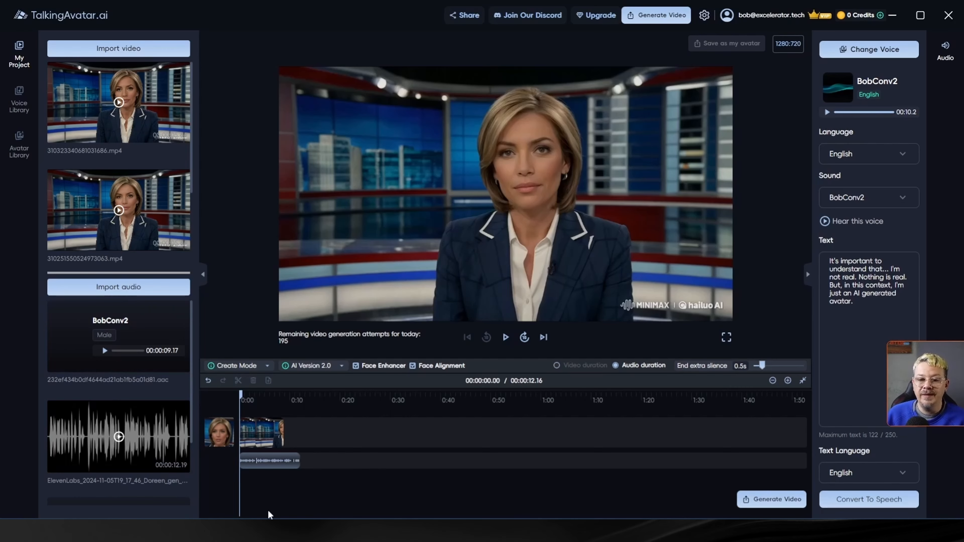
- Listen to the speech clip generated with BobConv2, and stop playback of the clip generated with the other cloned voice
mouse_move(120, 367)
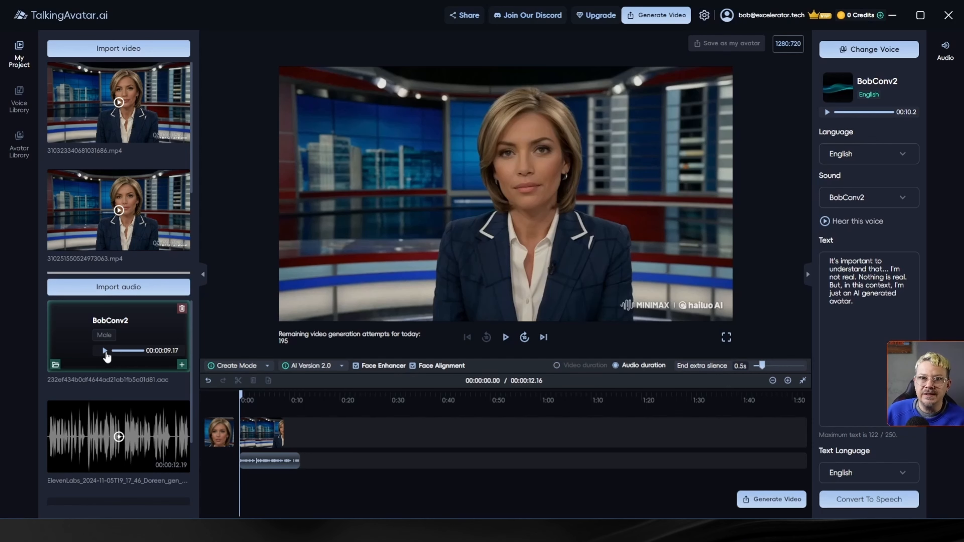
left_click(105, 351)
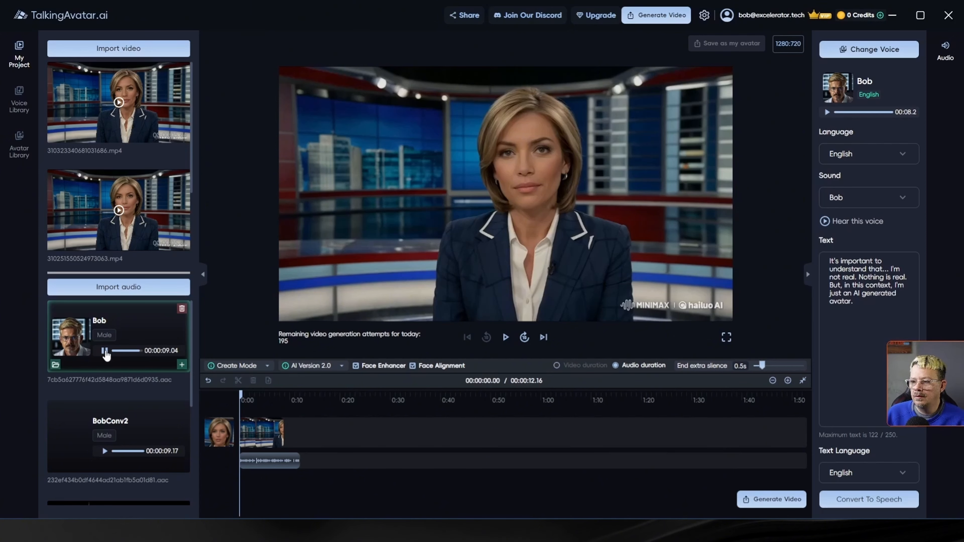
left_click(104, 351)
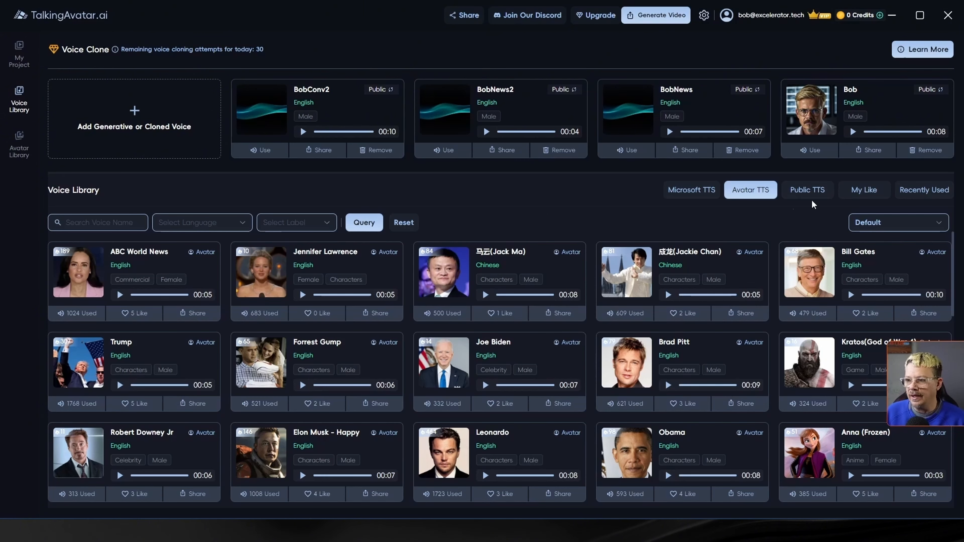
- Show the Public TTS voices in the voice library and browse through the list
left_click(811, 192)
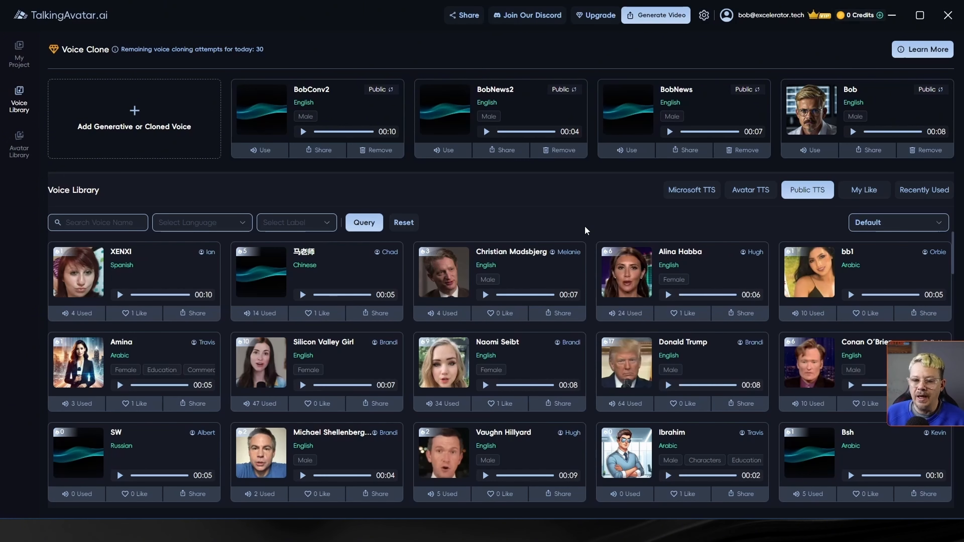
scroll(564, 324, "down", 2)
scroll(564, 325, "up", 2)
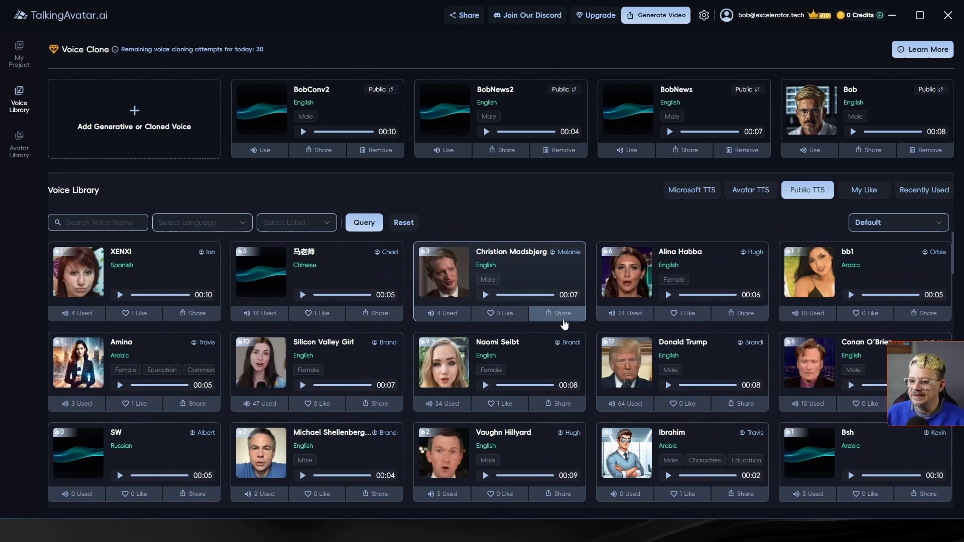
scroll(564, 324, "down", 10)
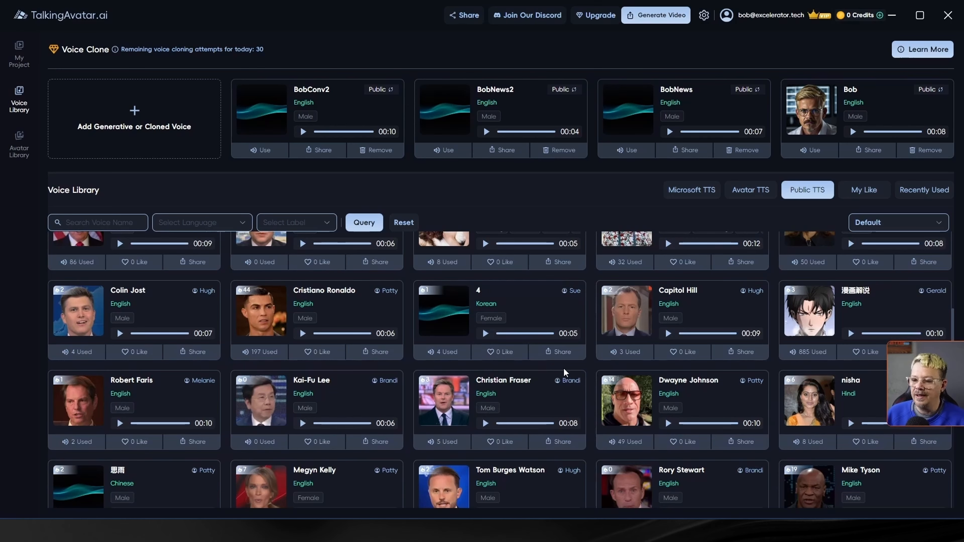
scroll(717, 334, "down", 5)
scroll(717, 334, "up", 3)
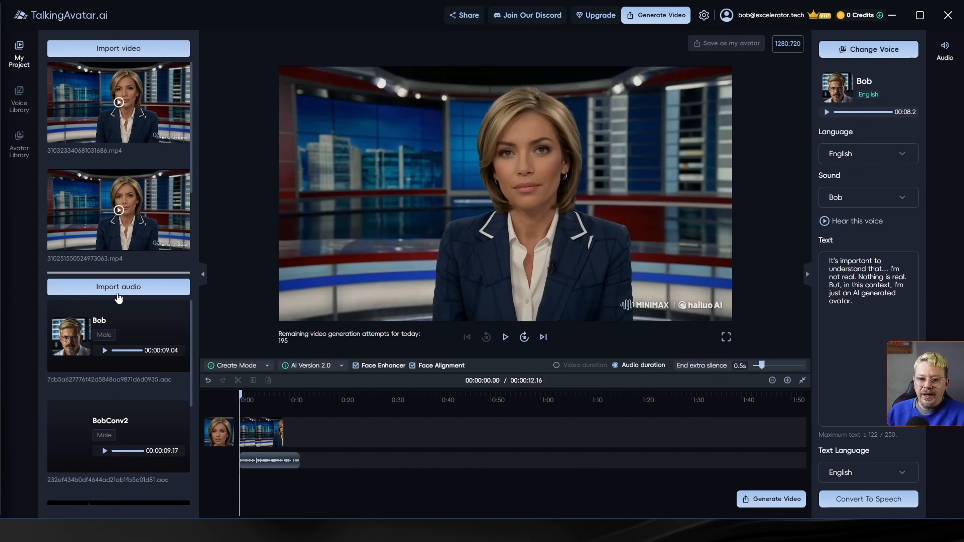
scroll(126, 193, "down", 3)
scroll(118, 188, "up", 2)
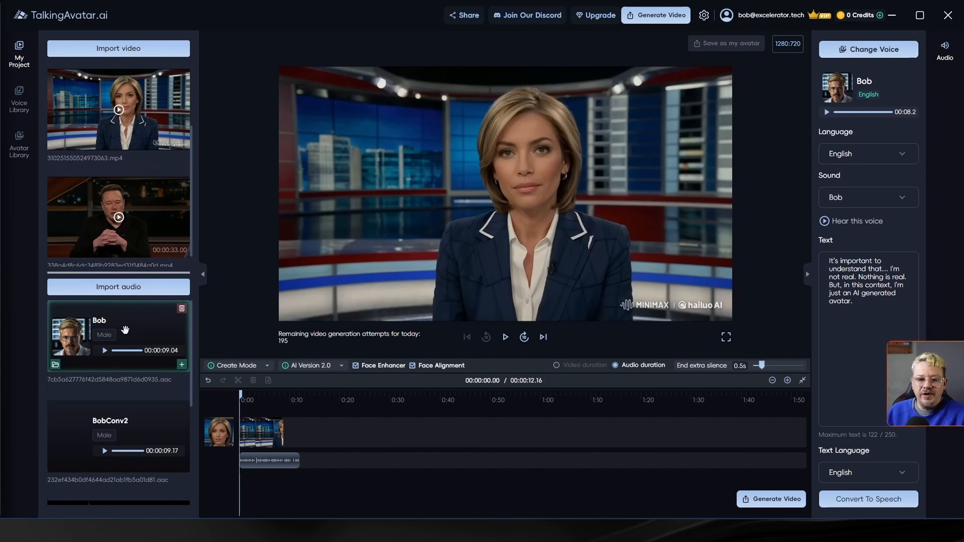
scroll(122, 327, "down", 5)
scroll(123, 413, "up", 5)
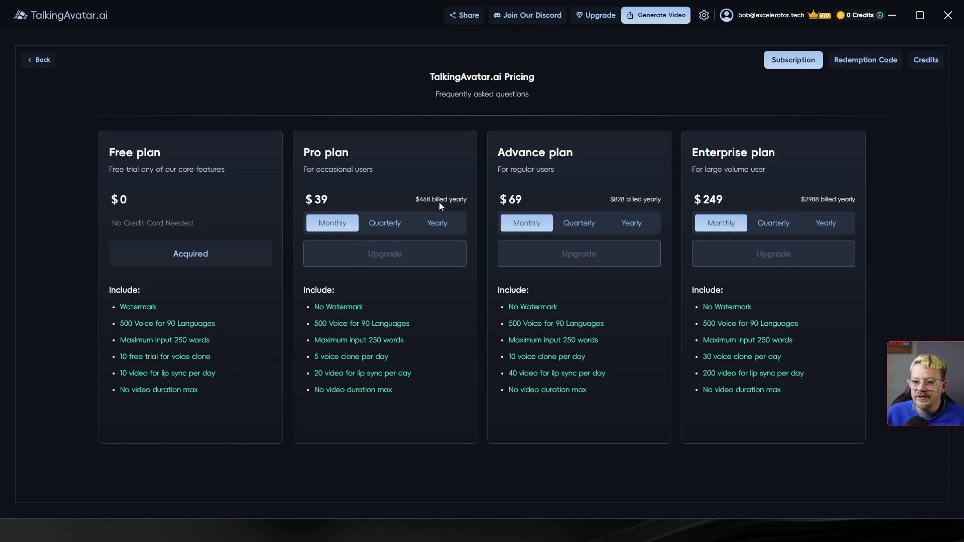
- Compare the Pro plan's yearly and monthly pricing, ending on monthly billing
left_click(434, 222)
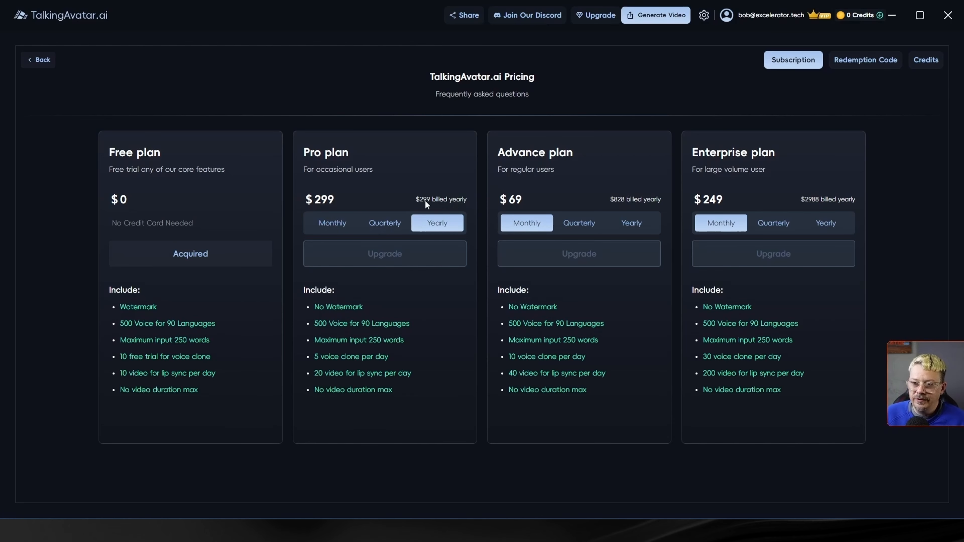
left_click(327, 223)
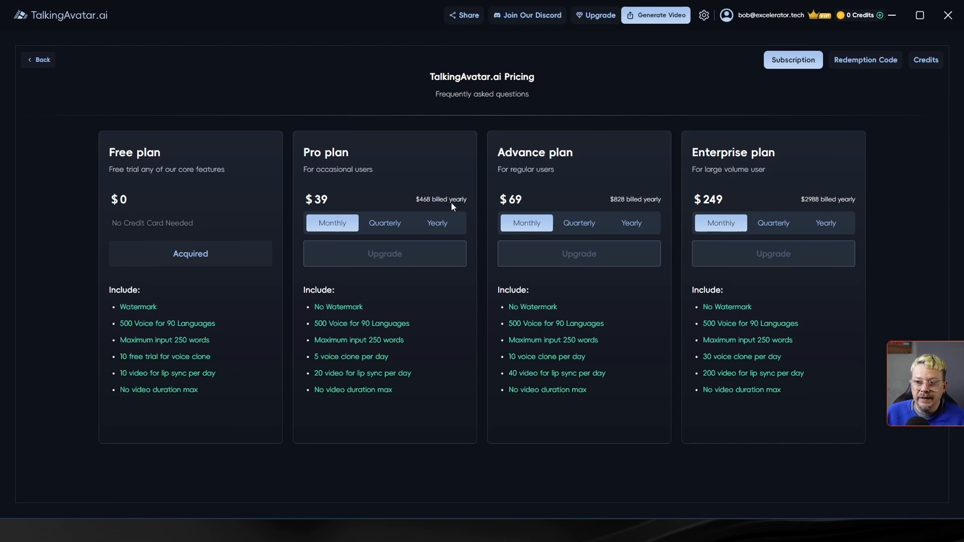